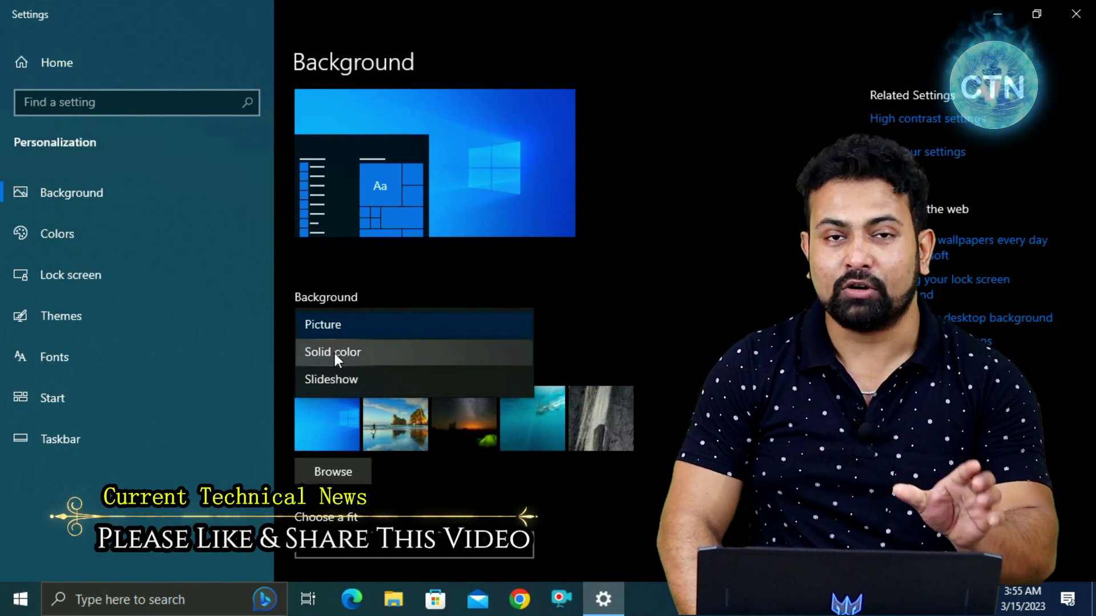
- Set the lock screen background to Windows spotlight in the personalization settings
click(63, 274)
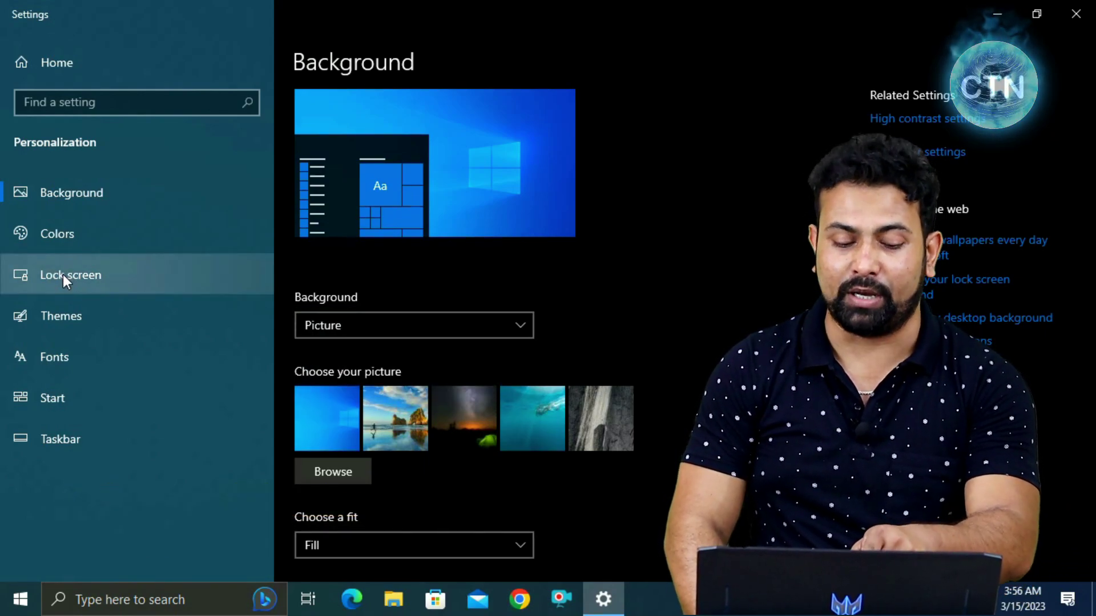
click(62, 275)
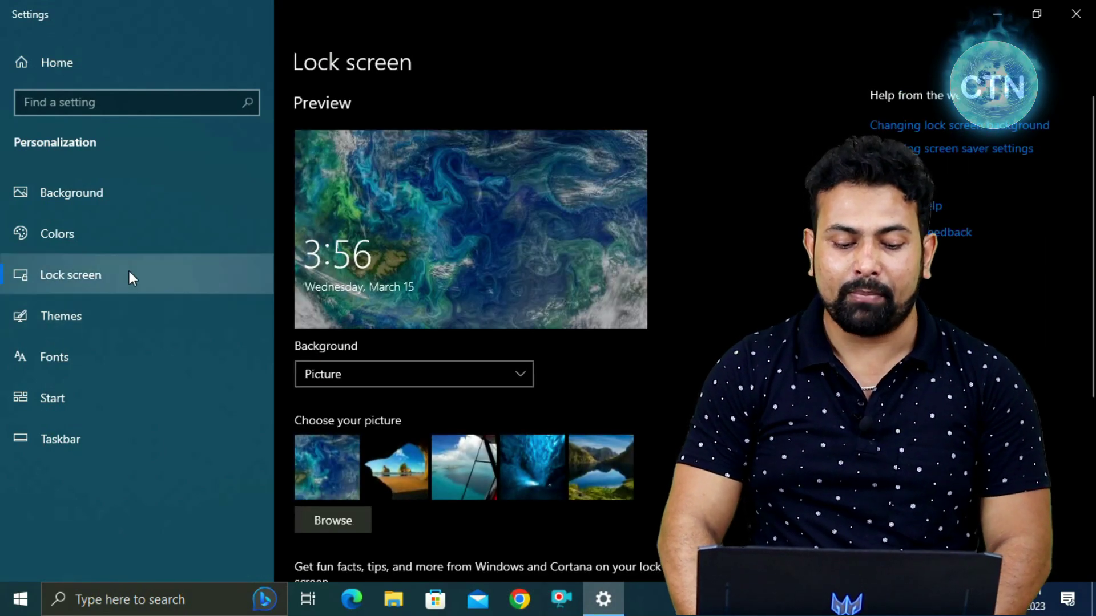
click(382, 377)
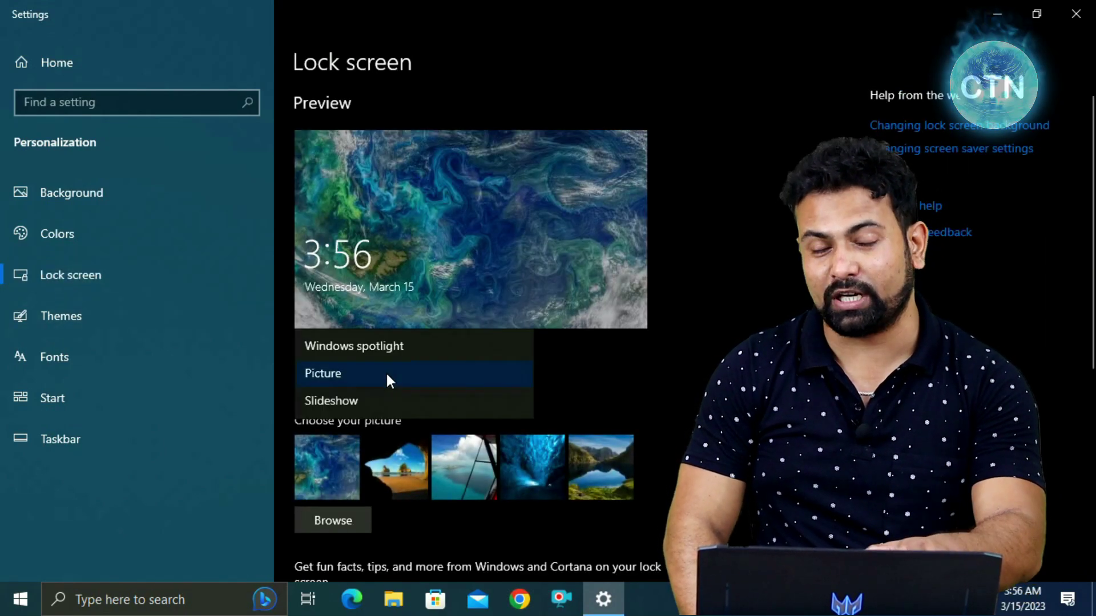
click(362, 345)
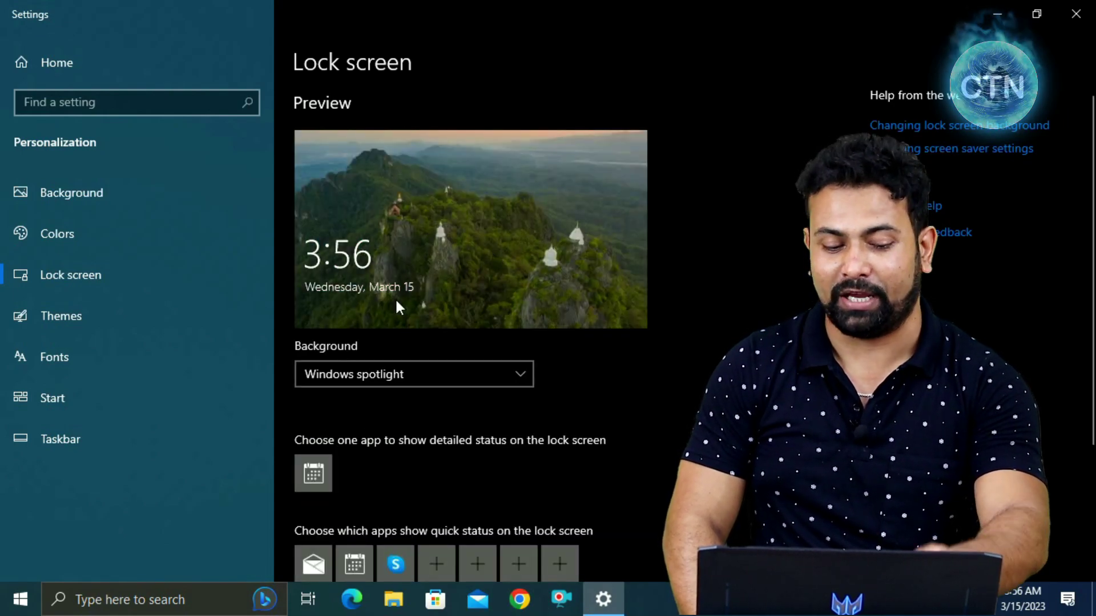
click(420, 376)
click(405, 379)
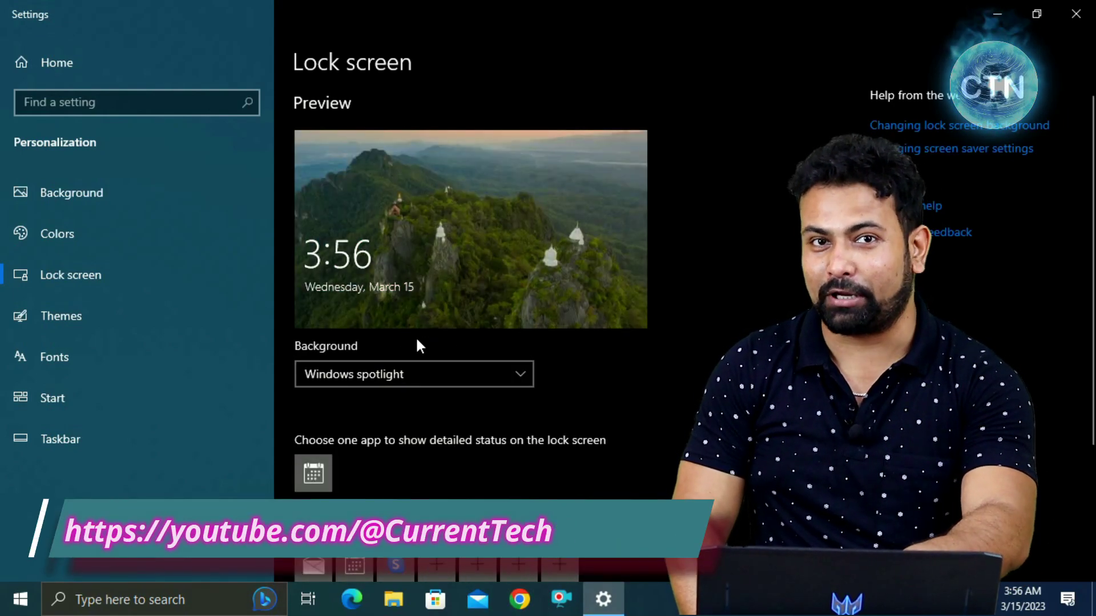
- Check the background types offered for the desktop and close the Settings window
click(85, 197)
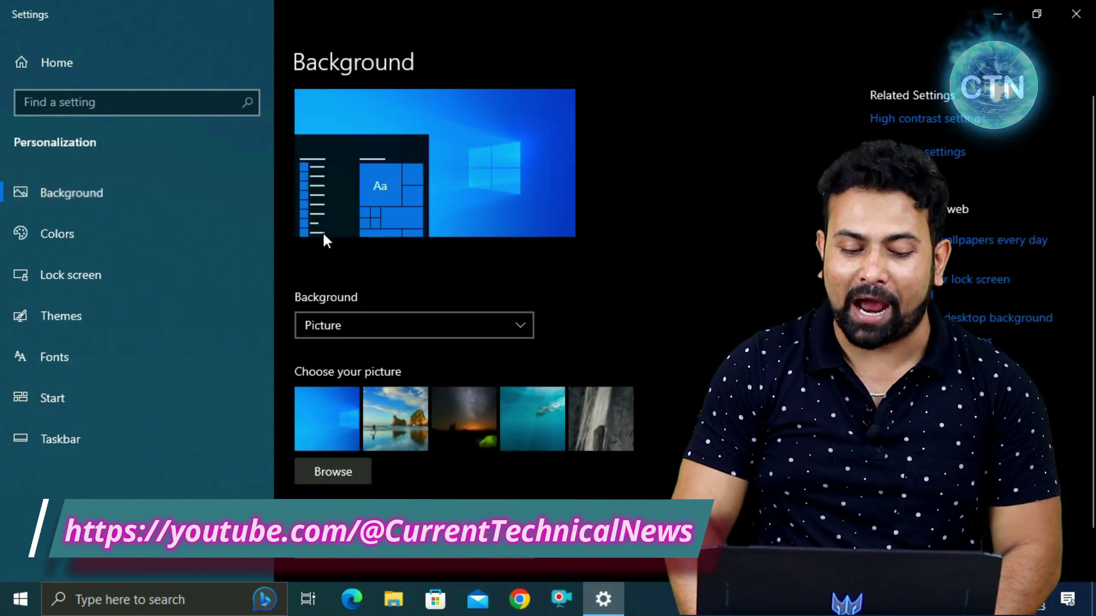
click(475, 330)
click(417, 325)
click(1092, 15)
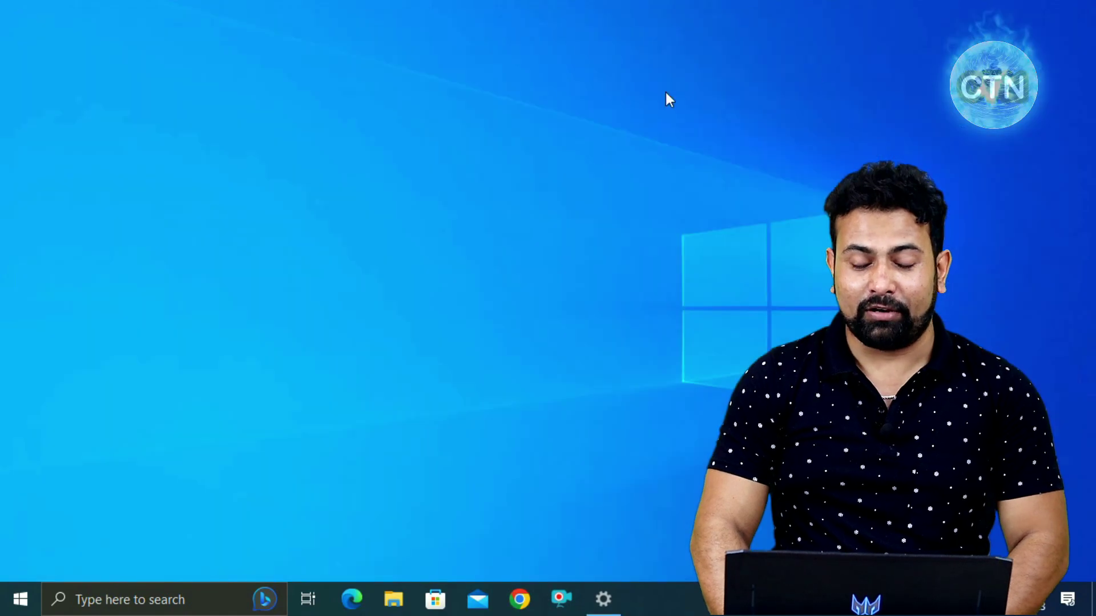
right_click(256, 97)
click(317, 152)
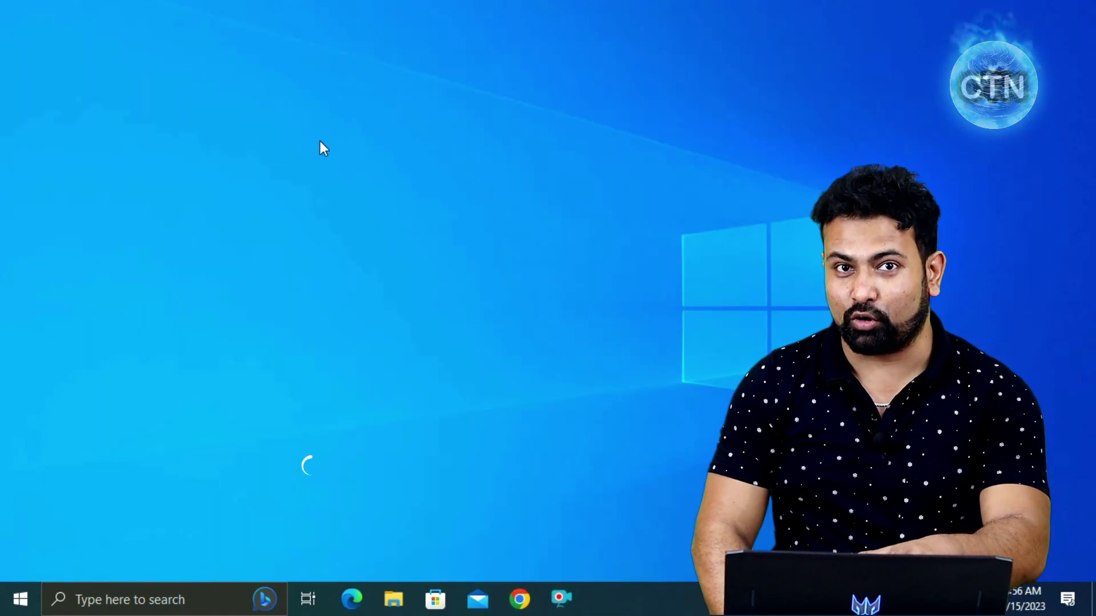
right_click(319, 142)
click(366, 193)
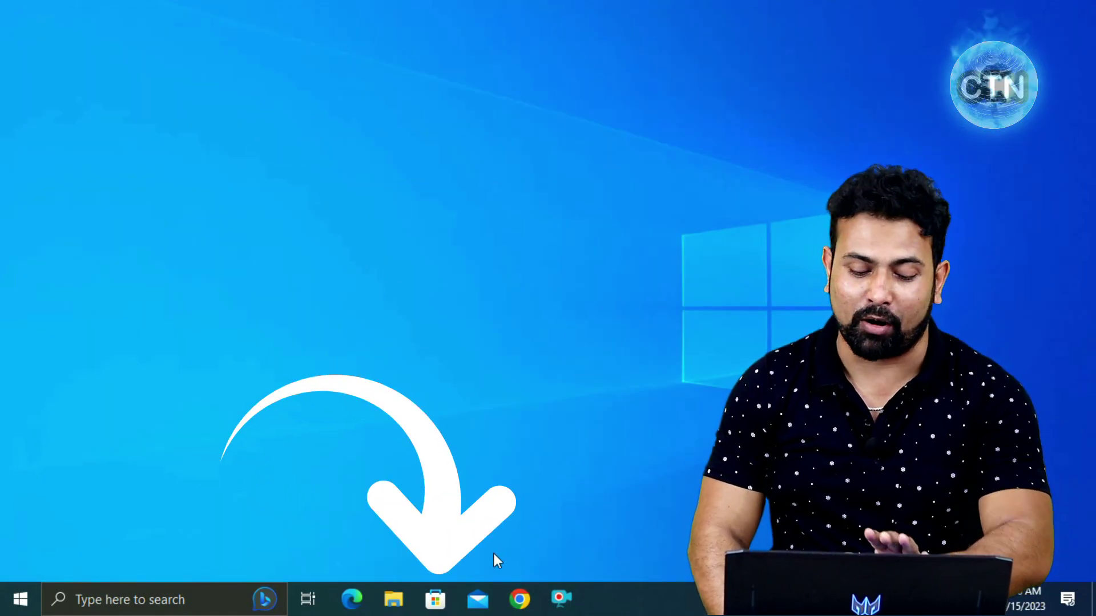
- Open Microsoft Store and search for "theme"
click(435, 599)
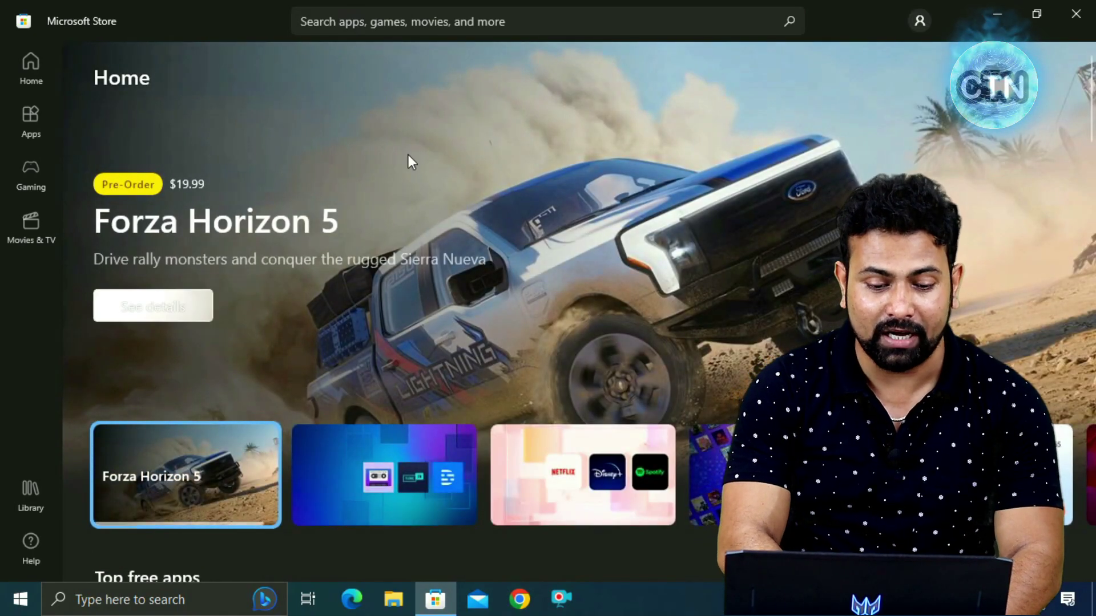
scroll(682, 341, down, 5)
scroll(683, 341, up, 5)
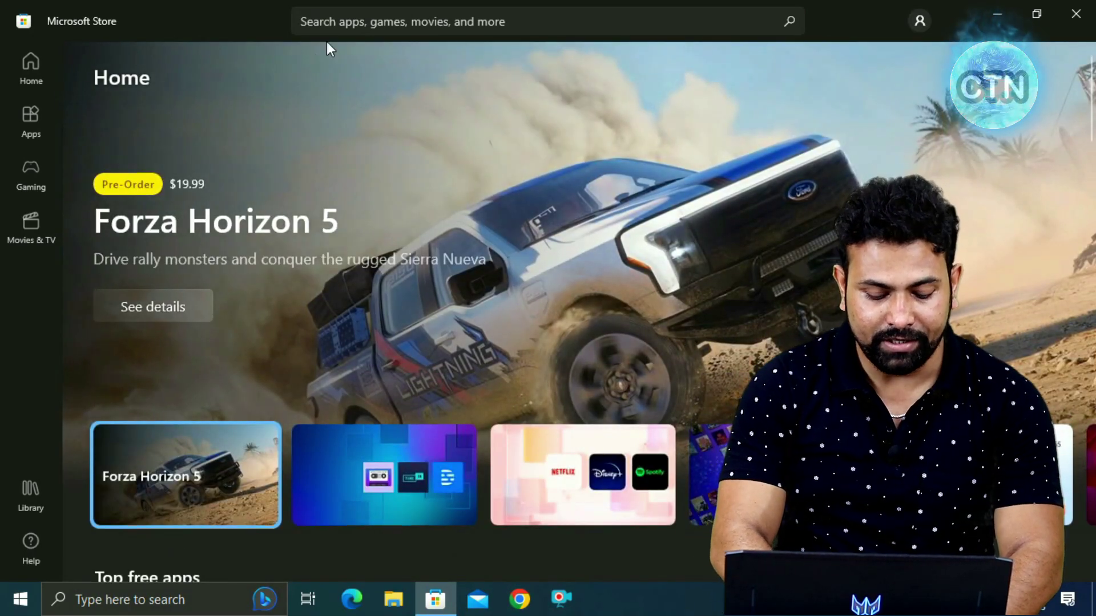
click(355, 25)
text(t)
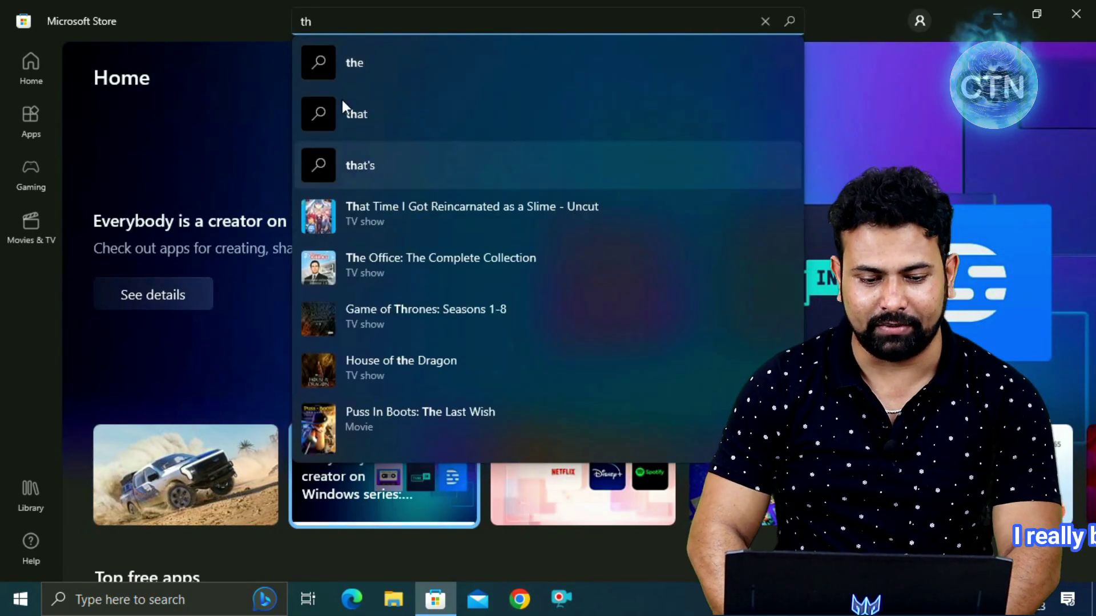
text(h)
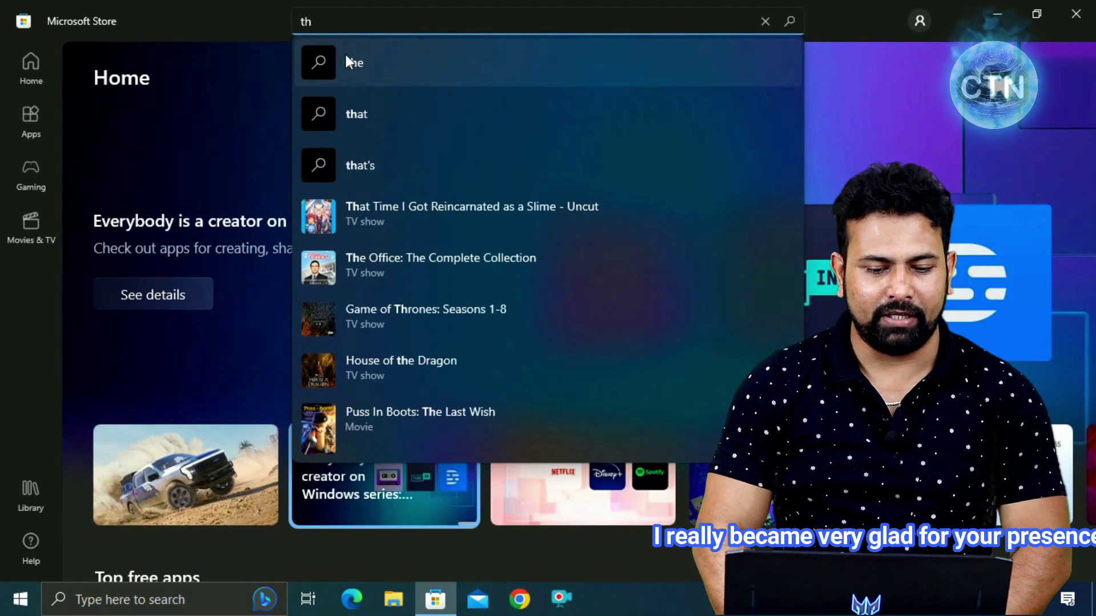
text(e)
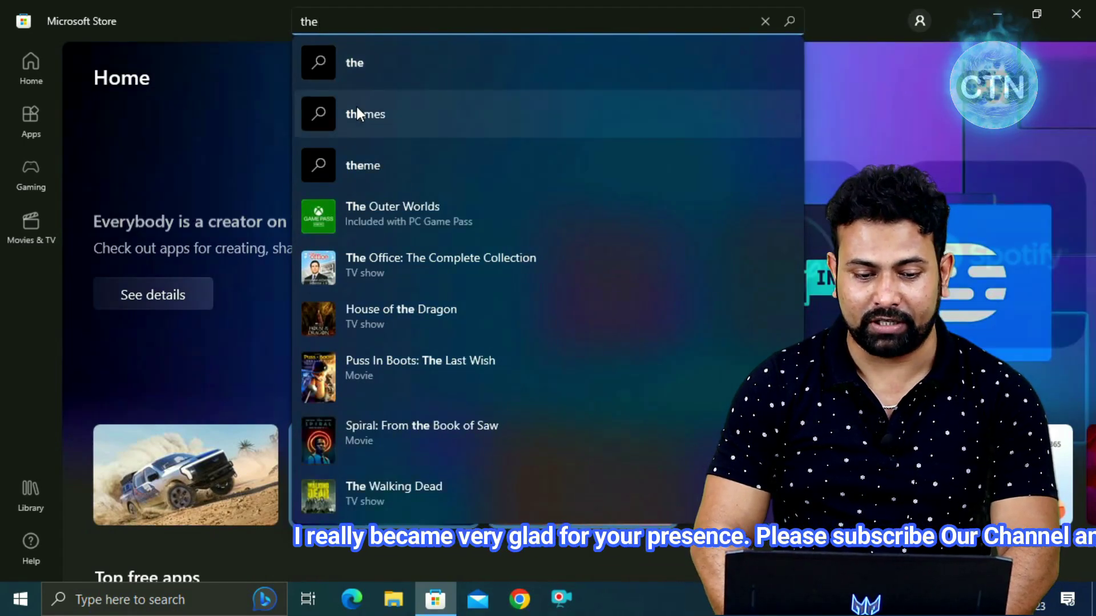
click(365, 165)
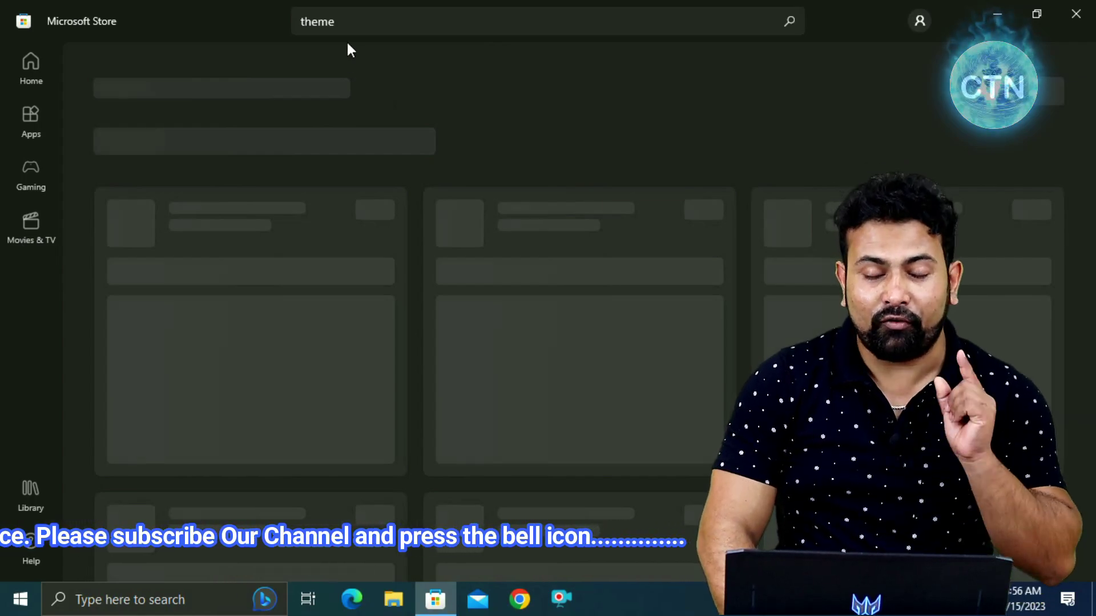
- Open the Dynamic Theme app page from the search results and look through its screenshots
scroll(299, 345, down, 4)
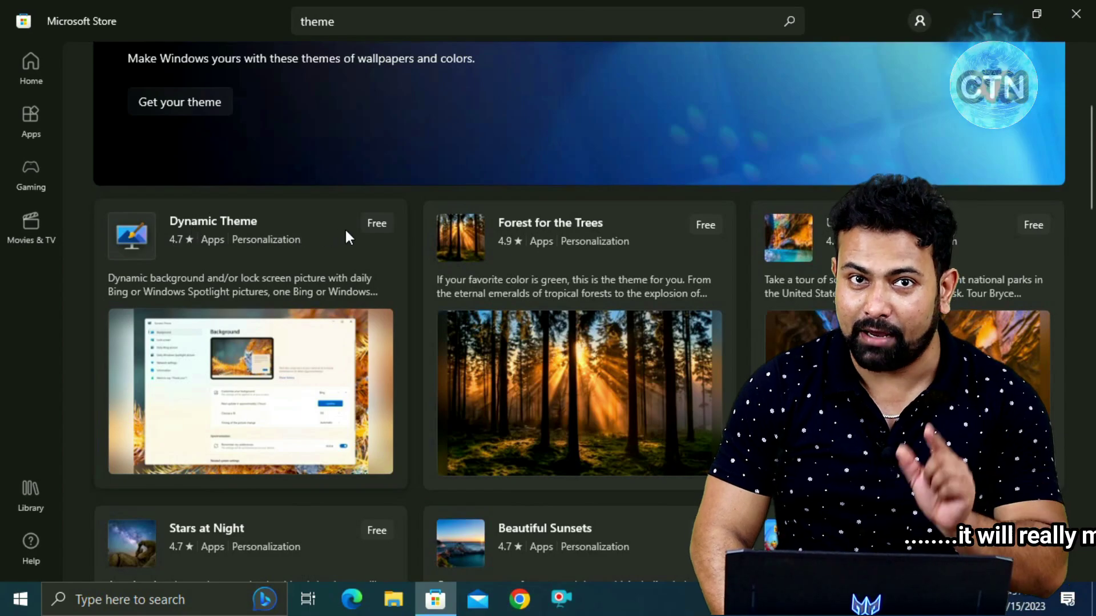
click(245, 222)
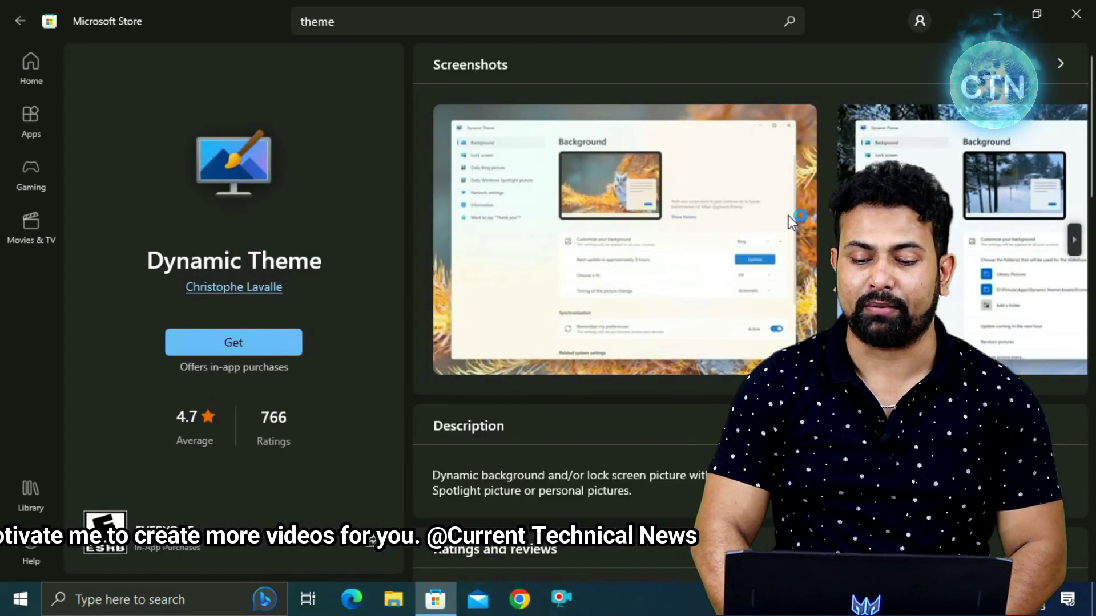
click(1074, 239)
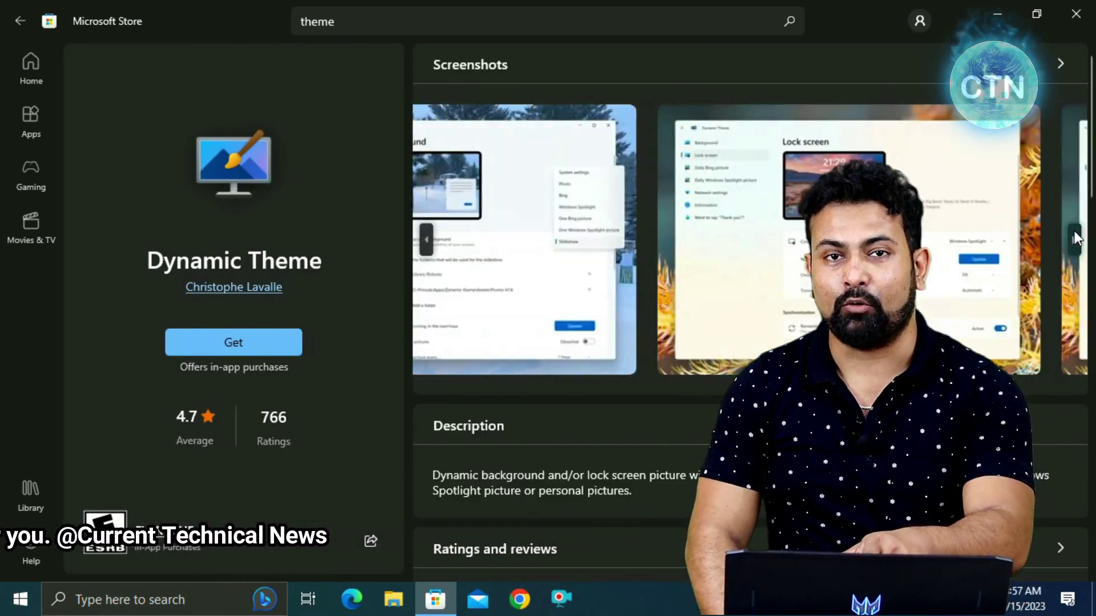
click(1074, 239)
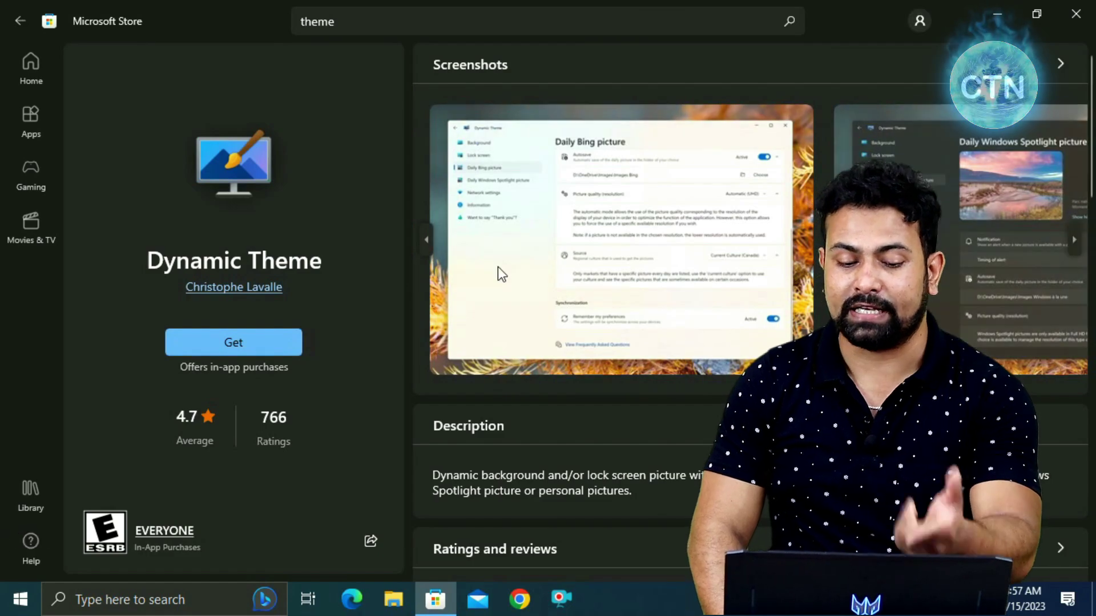
click(429, 237)
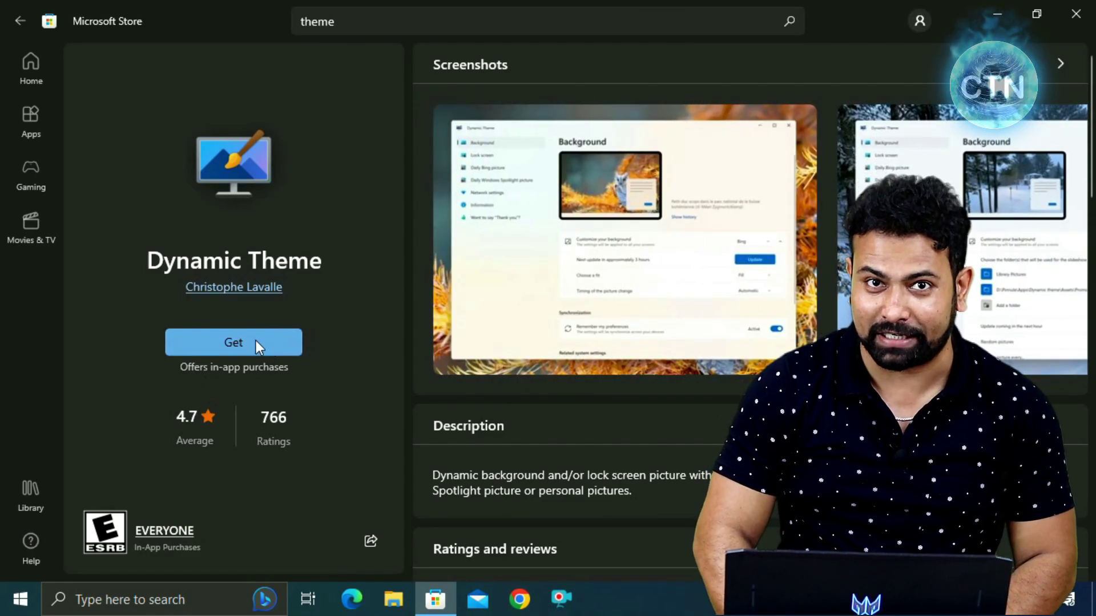
- Install and launch the Dynamic Theme app, and minimize the Microsoft Store window
click(238, 345)
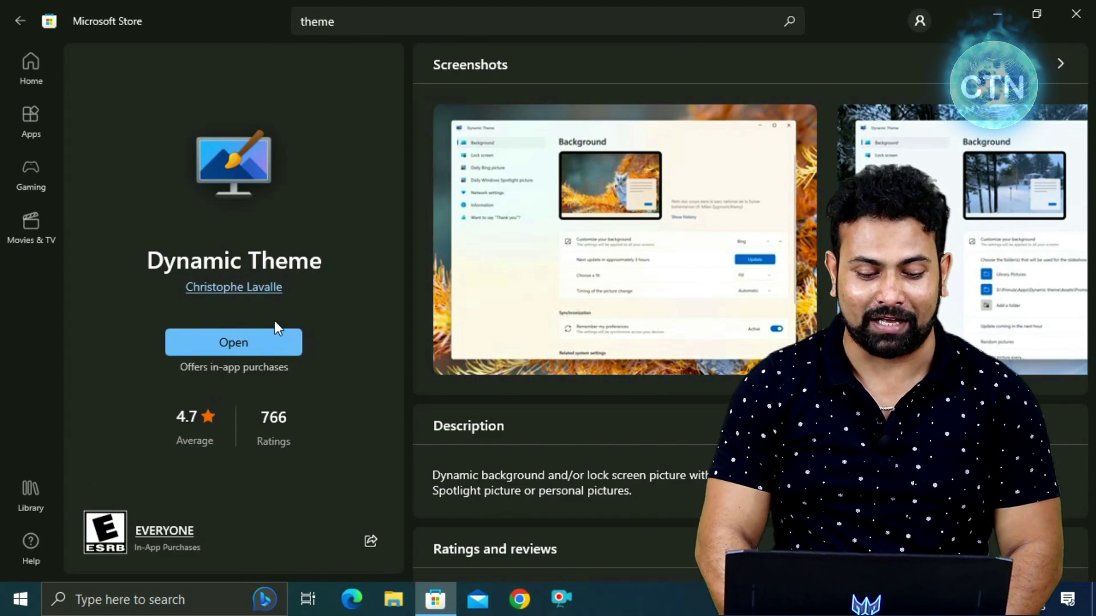
click(248, 343)
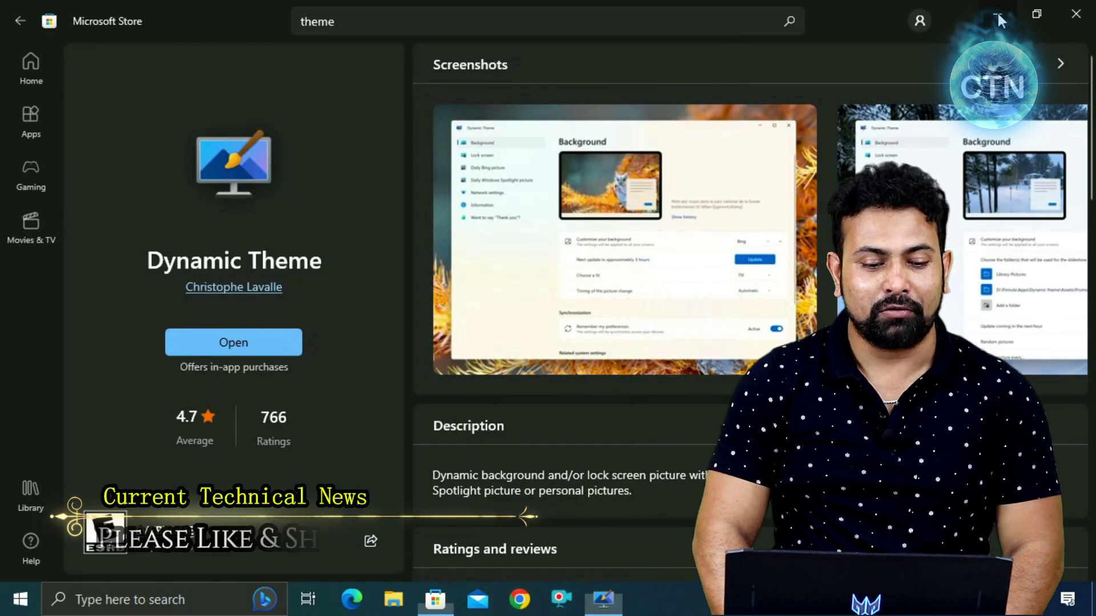
click(997, 14)
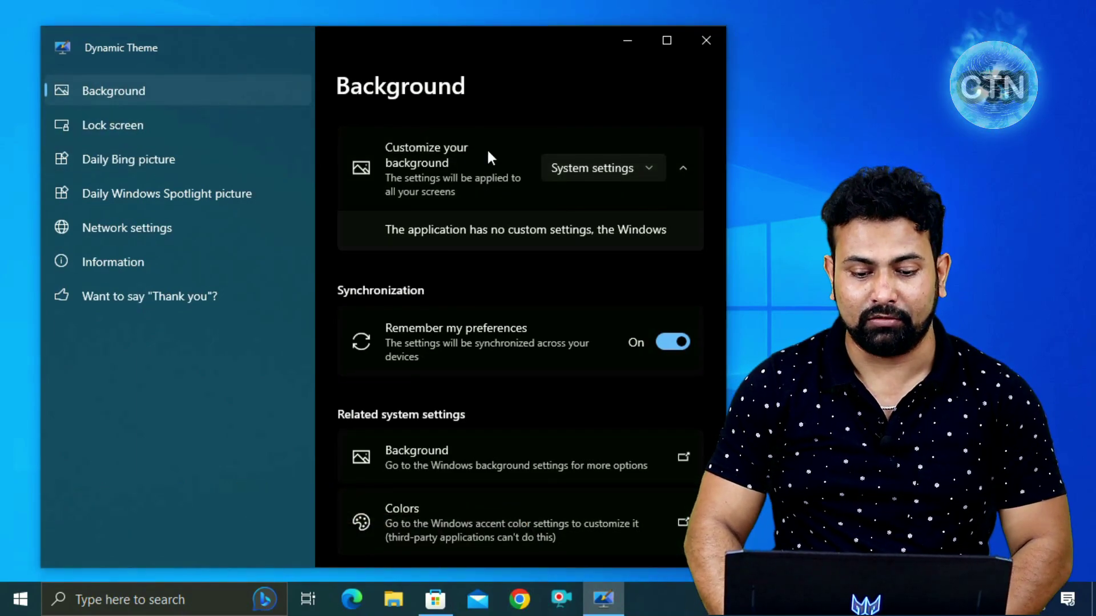
- Set the desktop background source to Windows Spotlight and minimize the app to view the wallpaper
click(628, 165)
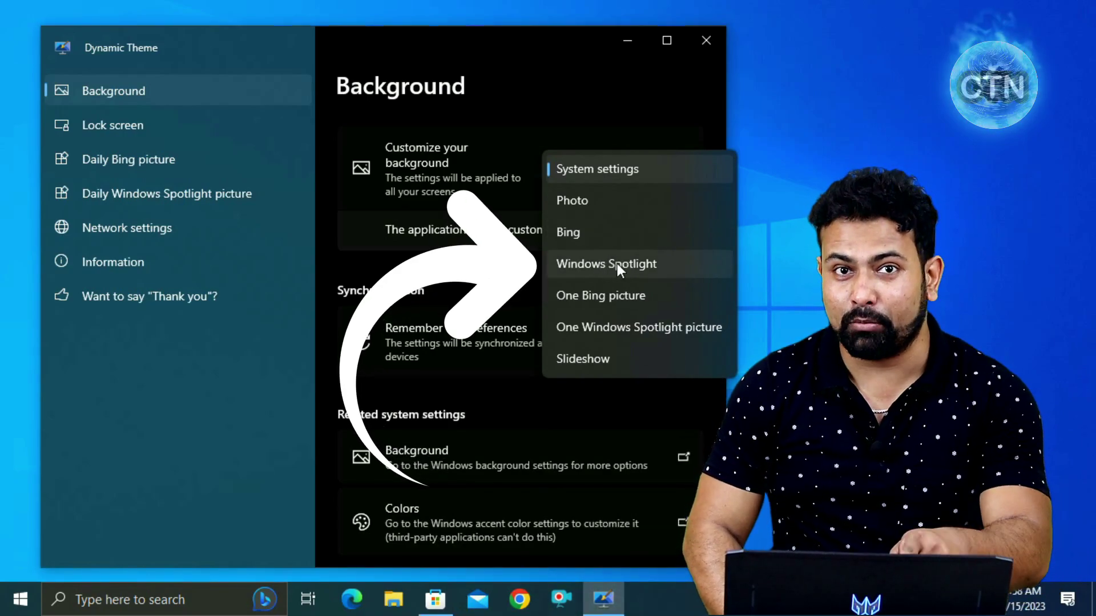
click(623, 265)
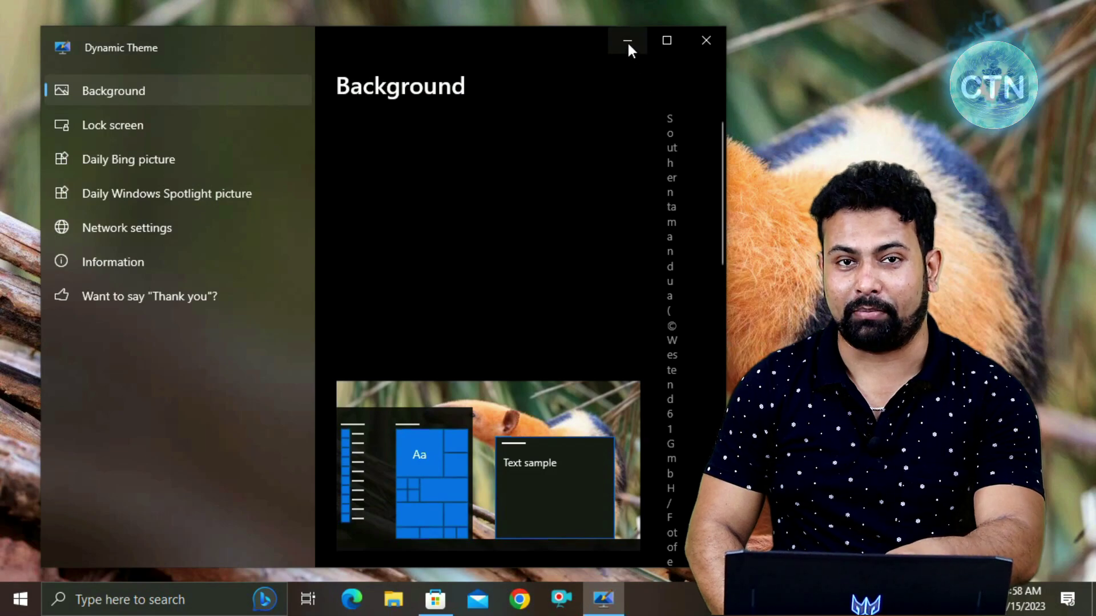
click(627, 41)
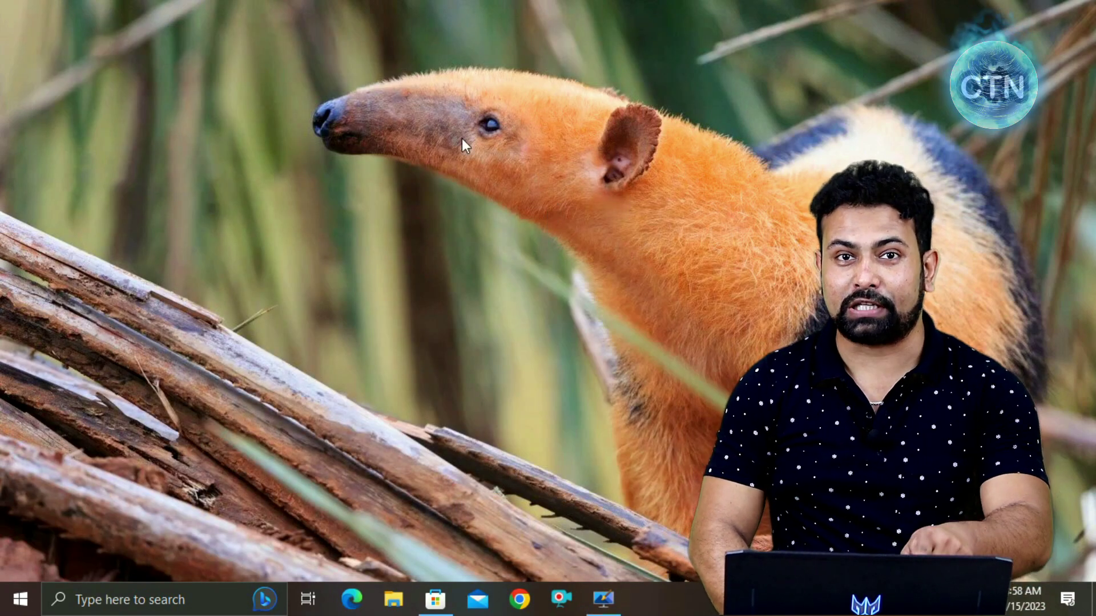
right_click(370, 120)
click(417, 170)
right_click(382, 143)
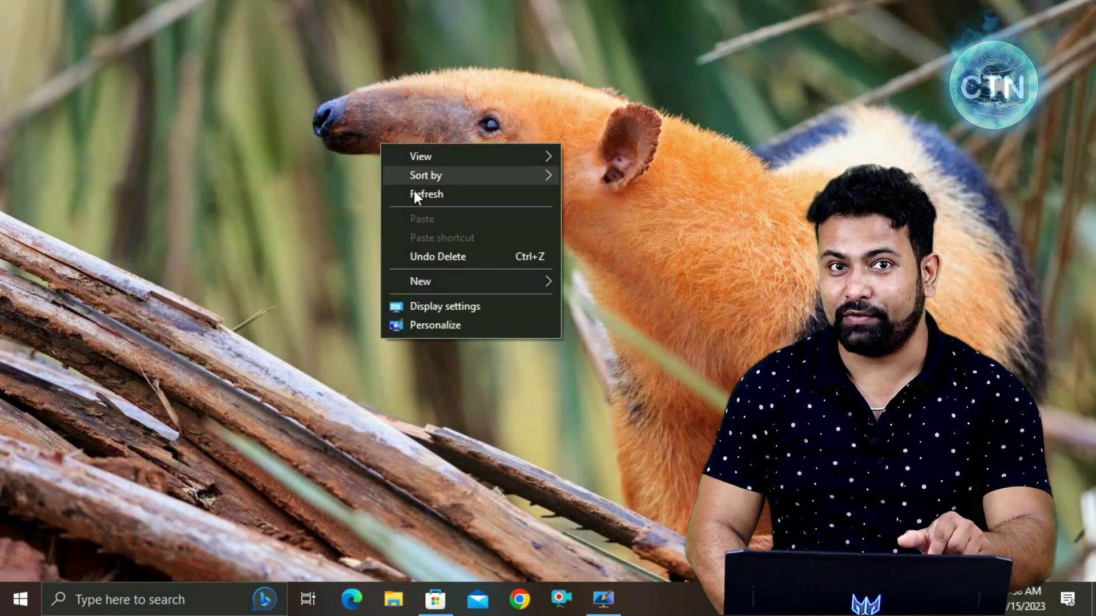
click(423, 193)
right_click(382, 134)
click(436, 186)
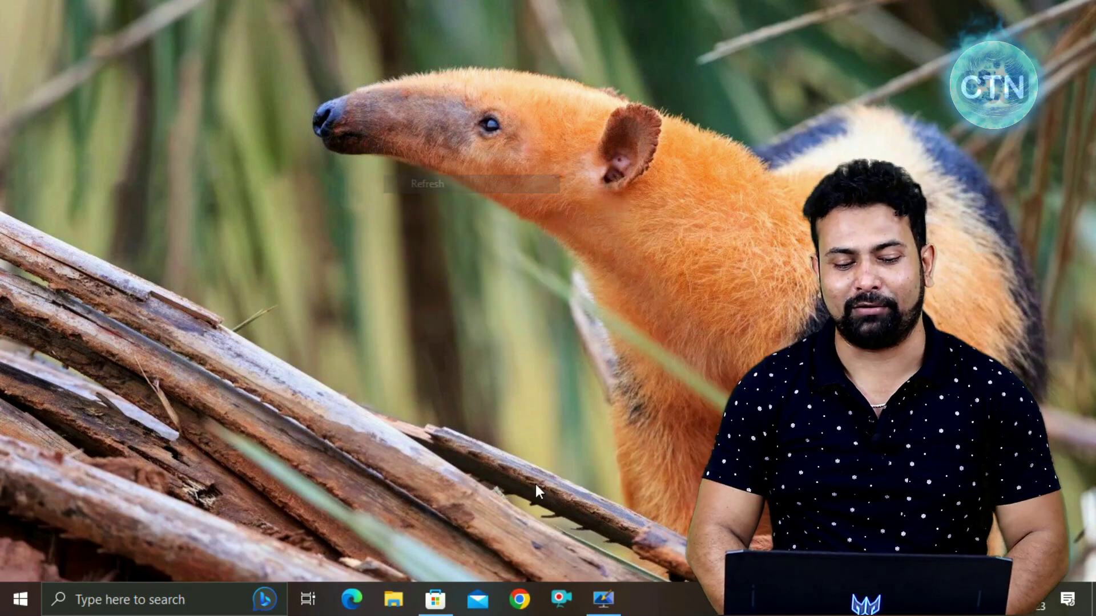
- Return to Dynamic Theme and review the background's update, fit, picture timing, synchronization and related system settings
click(603, 599)
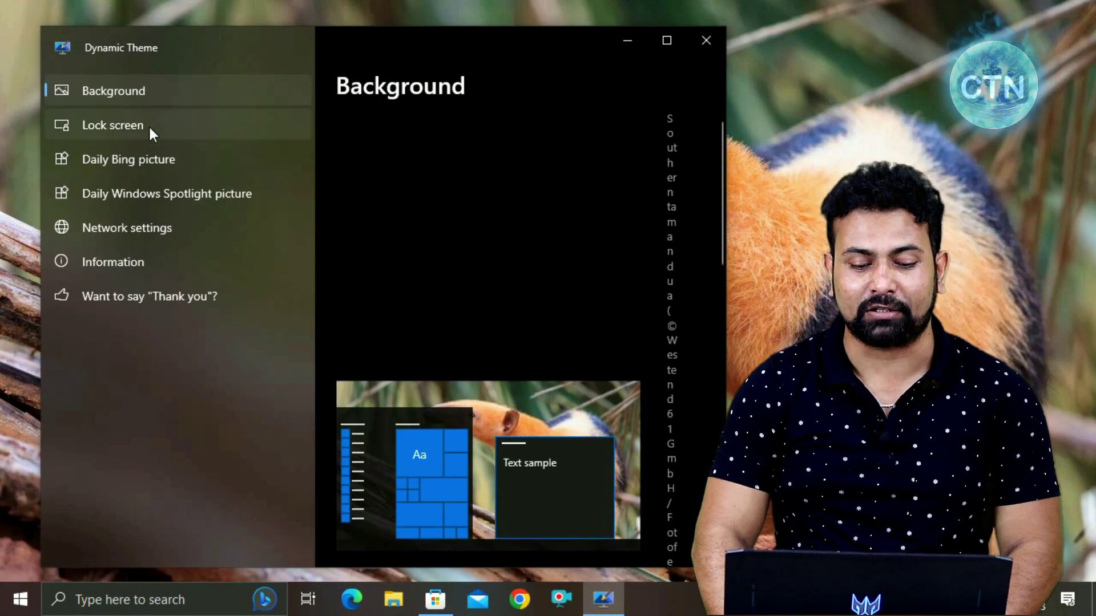
scroll(399, 285, down, 5)
scroll(415, 311, down, 3)
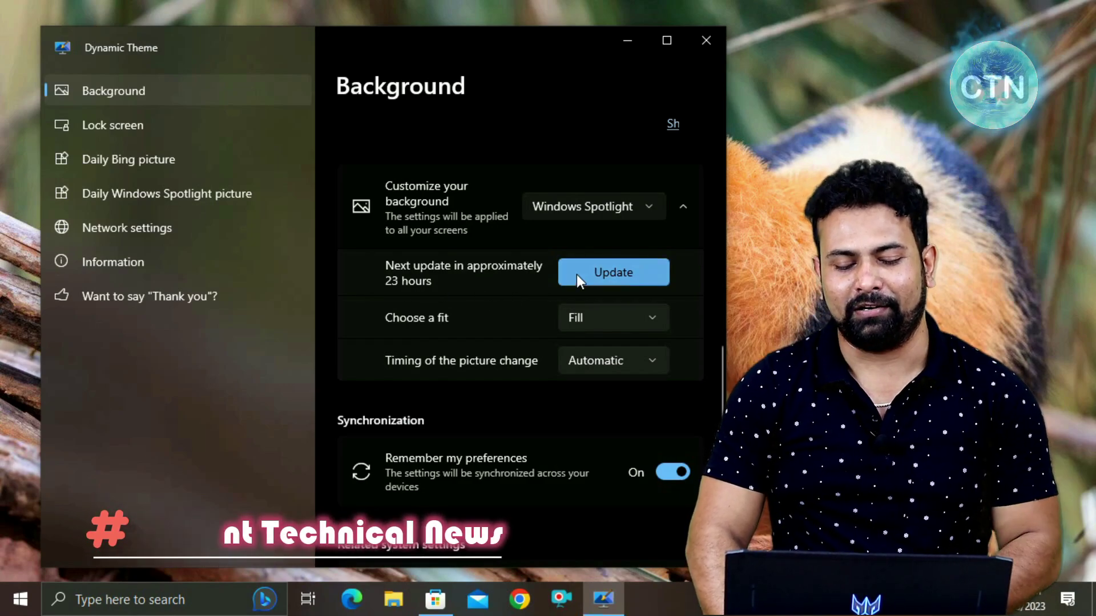
scroll(569, 366, down, 4)
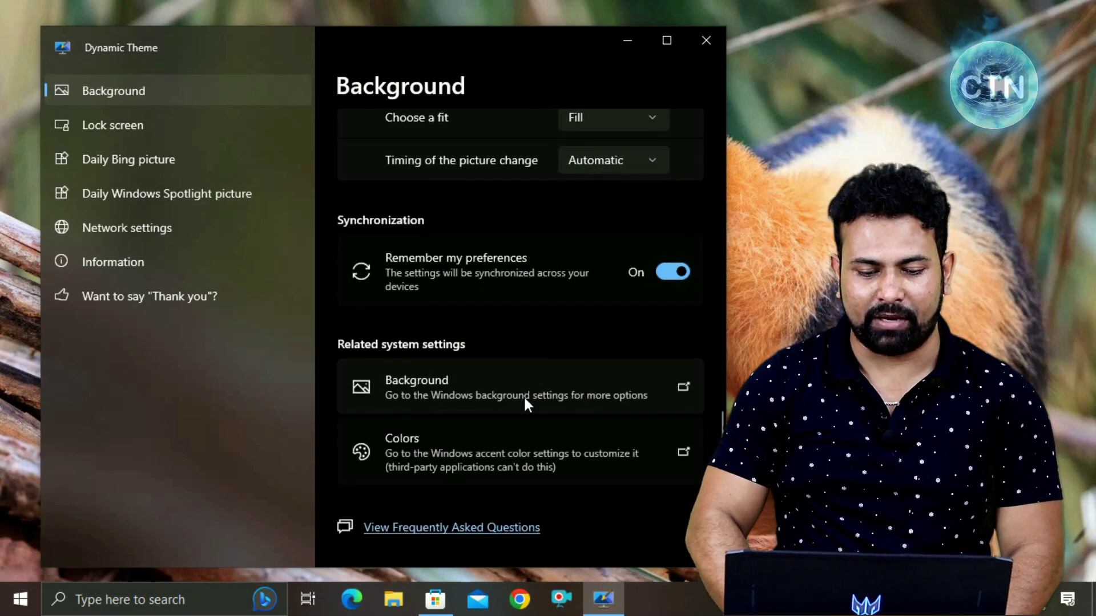
scroll(508, 375, up, 5)
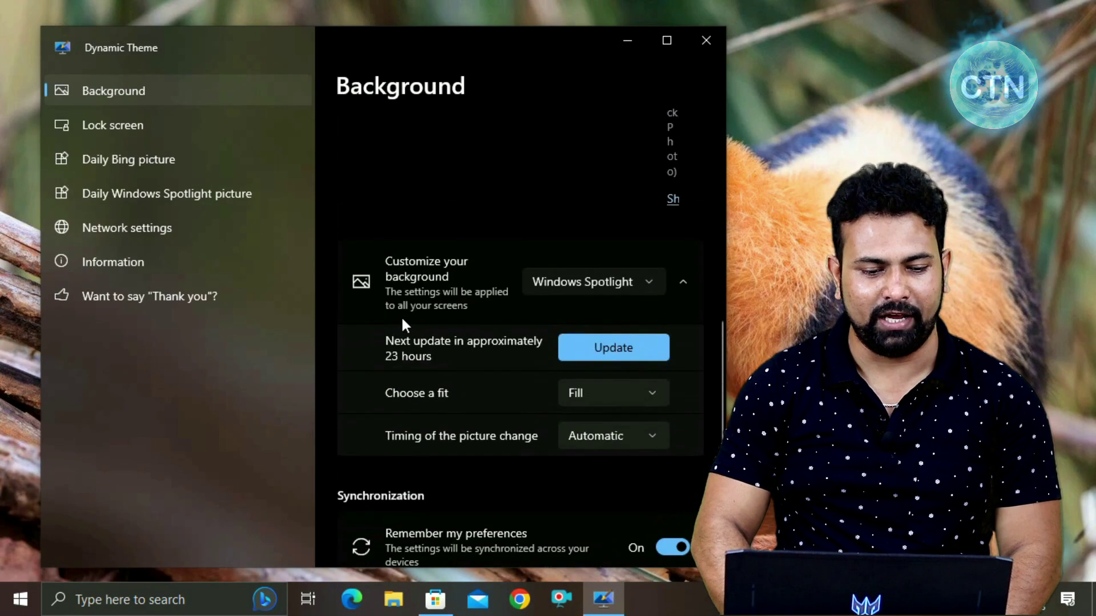
- Set the lock screen source to Windows Spotlight in Dynamic Theme
click(109, 123)
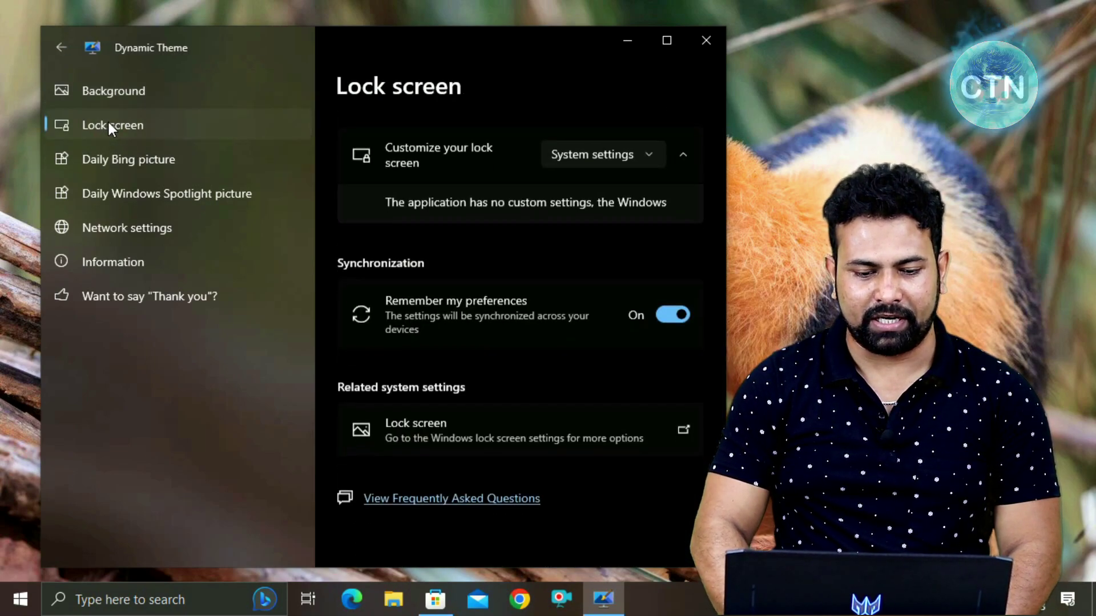
click(635, 153)
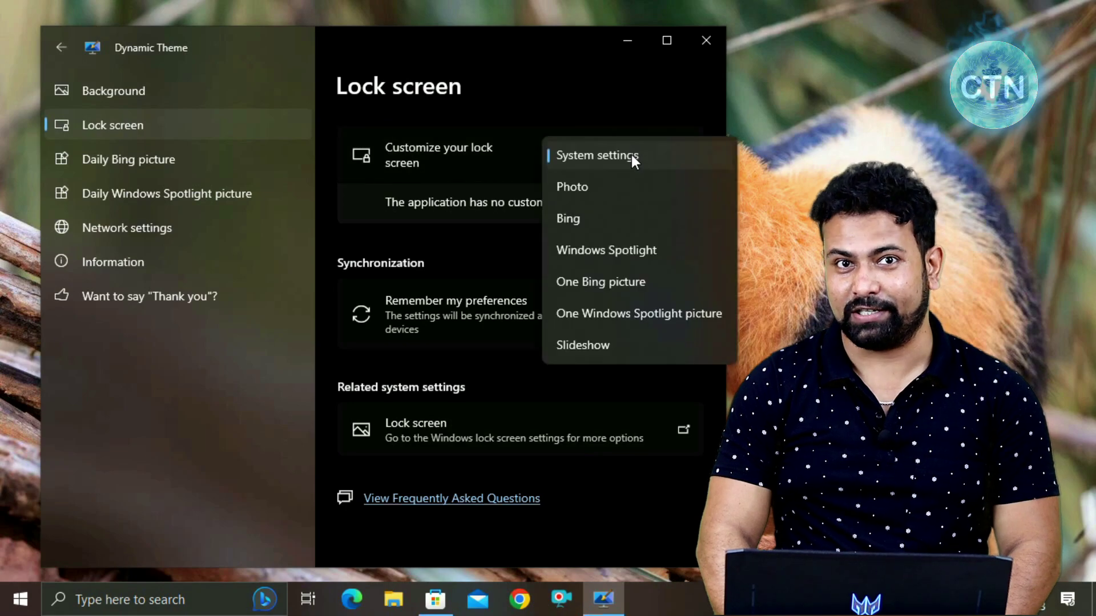
click(585, 249)
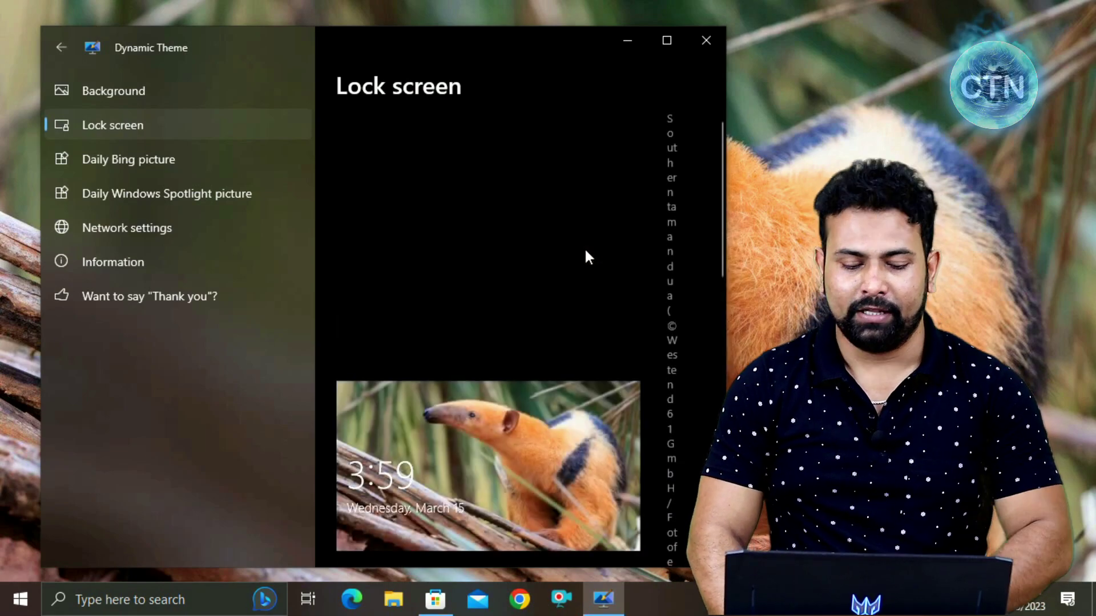
- Review the Daily Bing picture settings, including notification, autosave, the available picture quality resolutions, regional source and synchronization
click(142, 160)
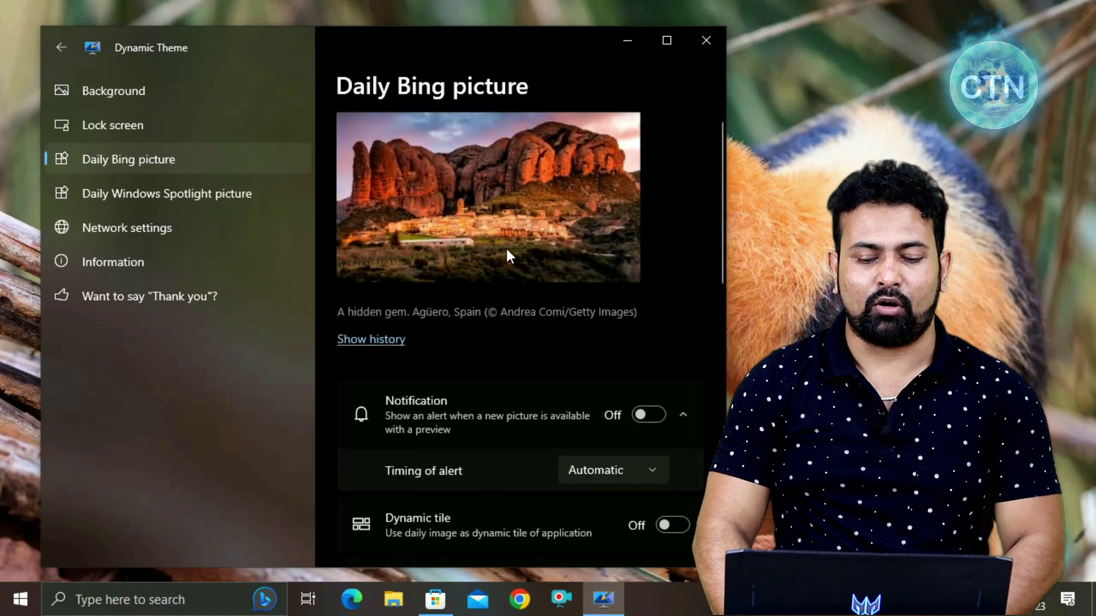
scroll(512, 330, down, 5)
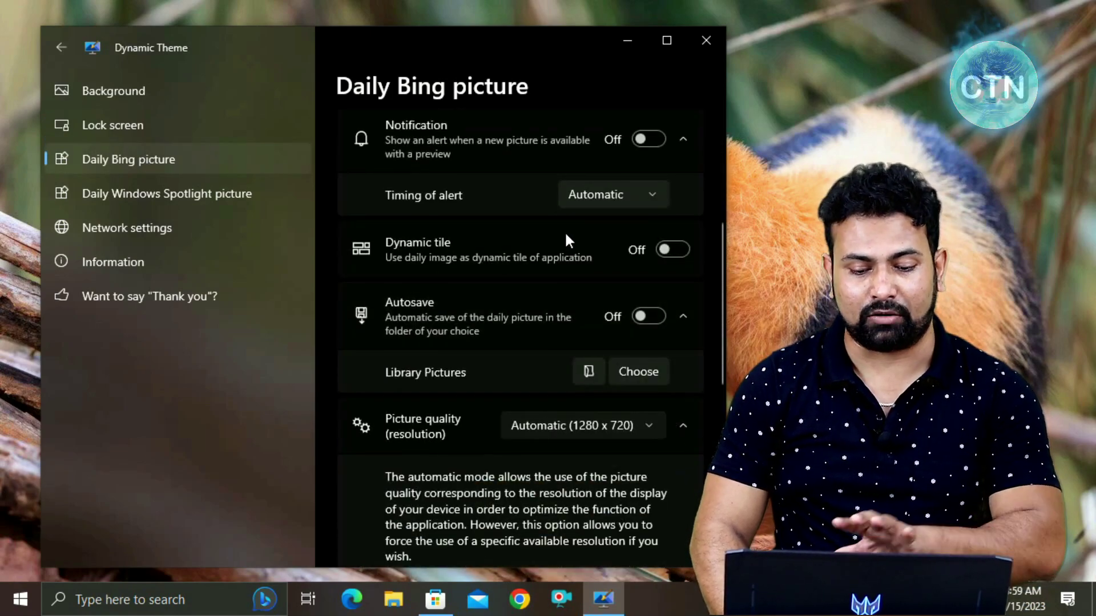
scroll(568, 326, down, 4)
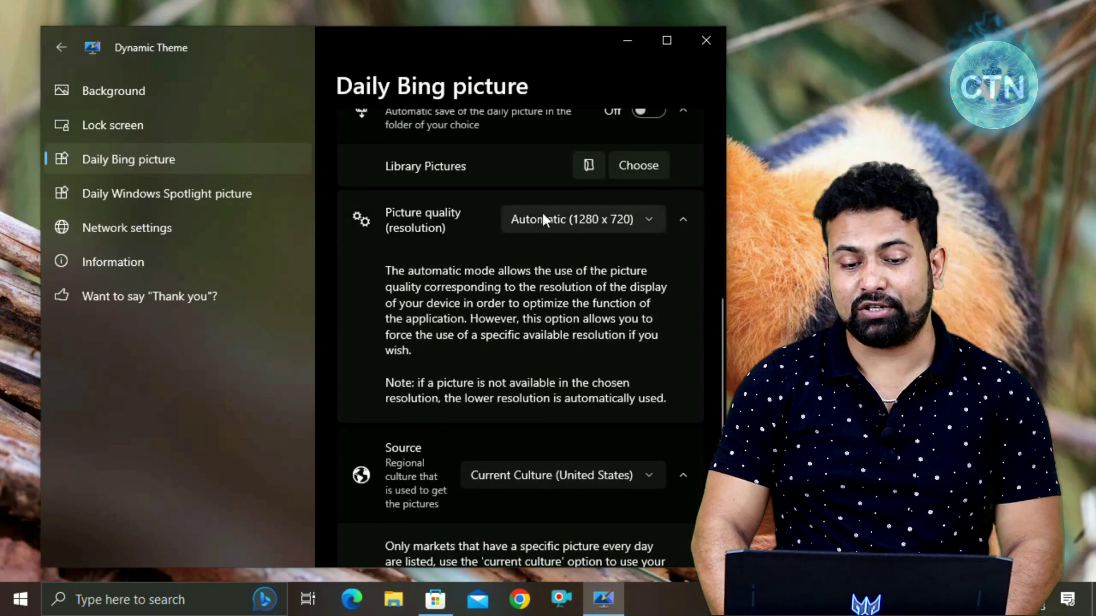
click(644, 220)
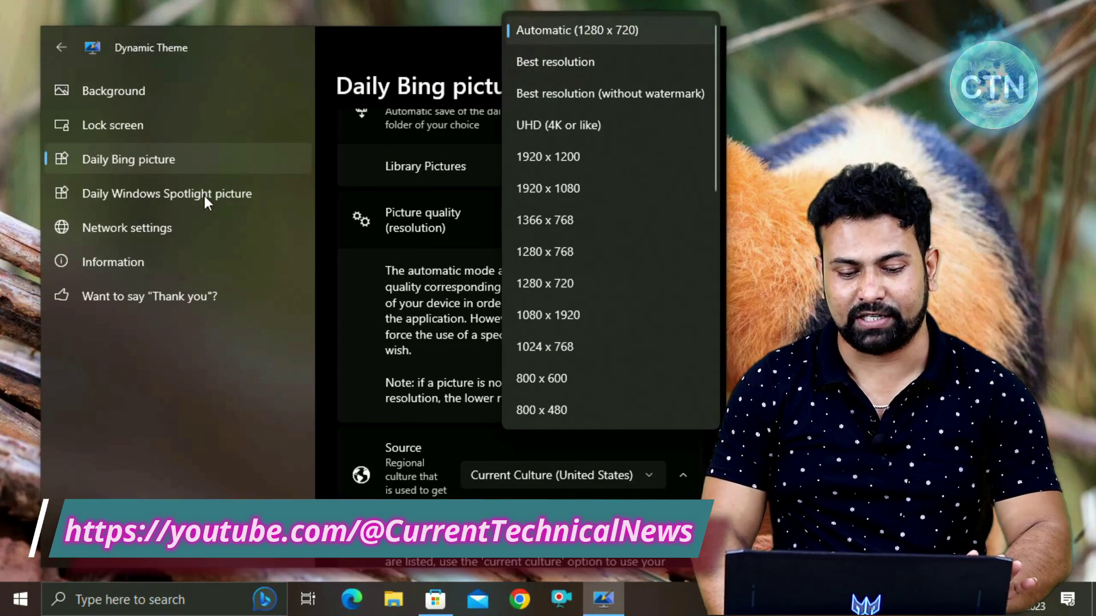
click(340, 275)
scroll(340, 275, down, 4)
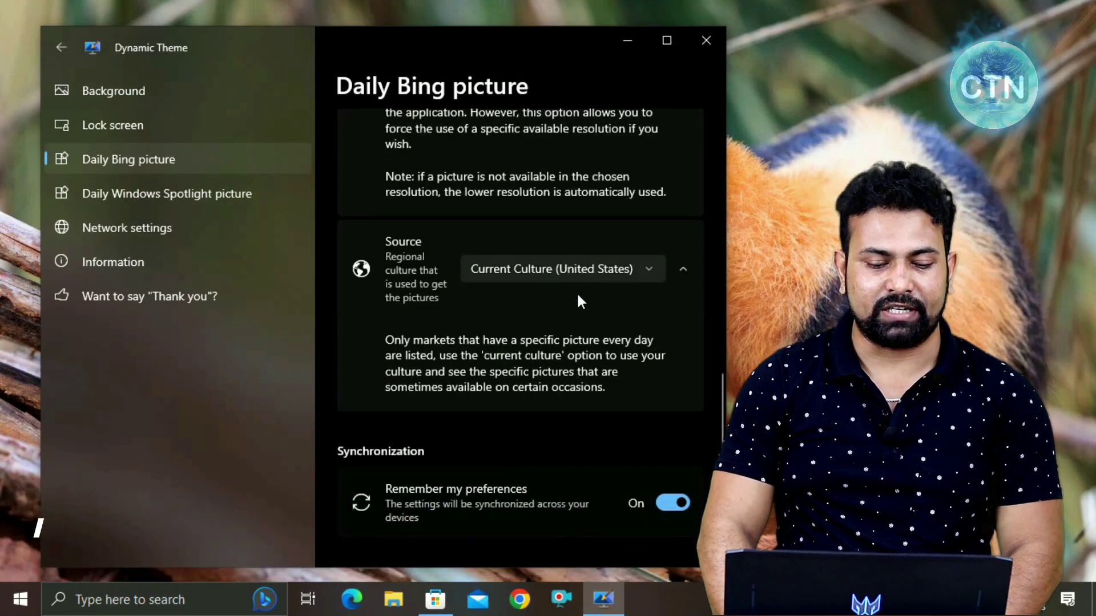
scroll(512, 389, up, 4)
- Look through the Daily Windows Spotlight picture, network, information and thank-you pages, ending with the background settings
click(179, 192)
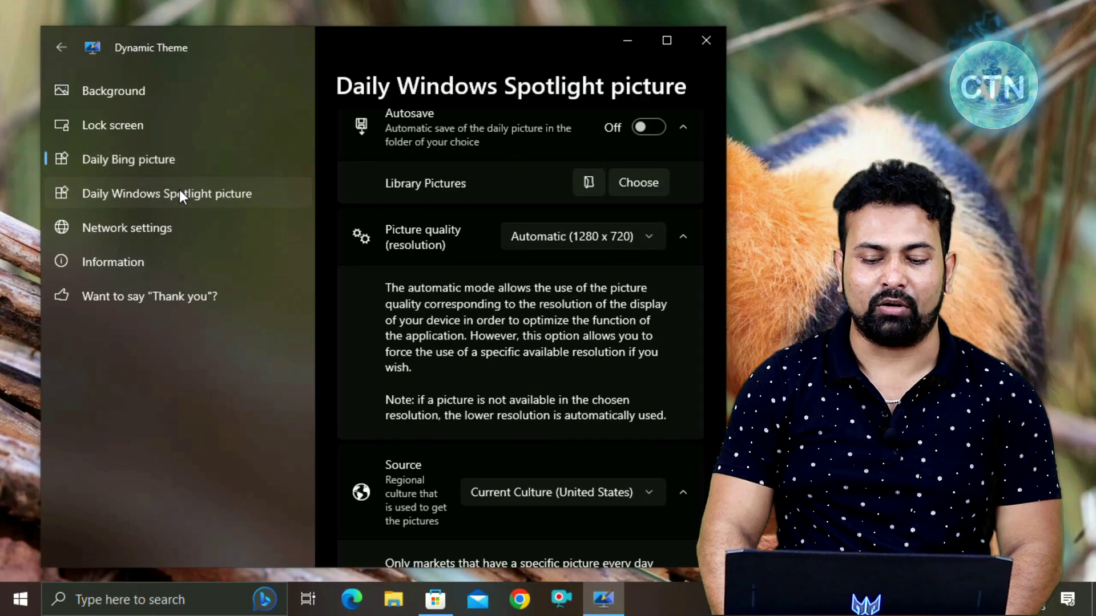
scroll(483, 303, down, 3)
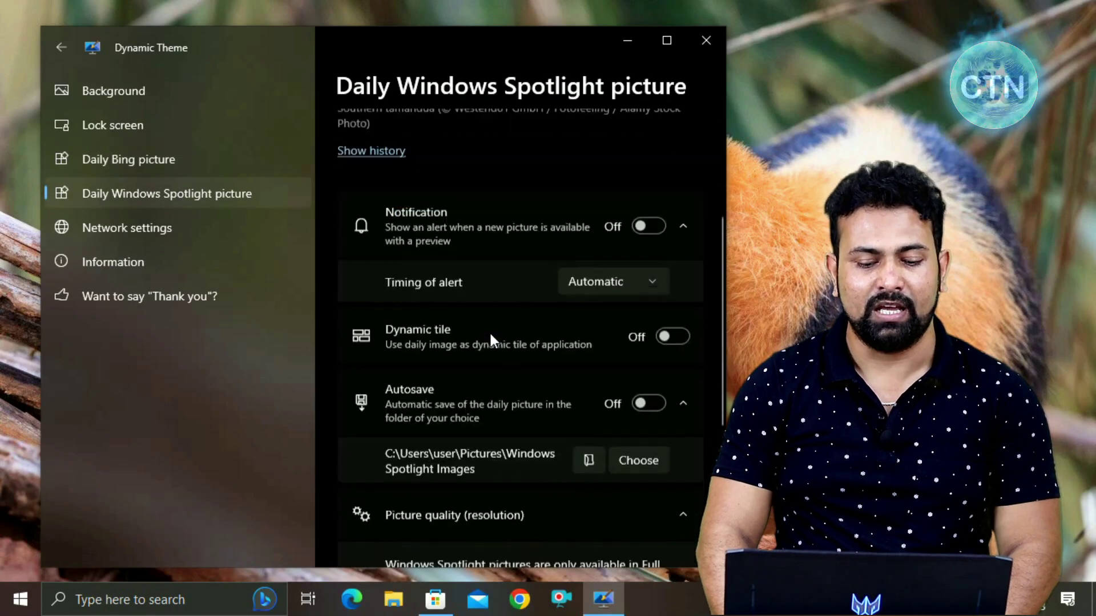
click(168, 231)
click(139, 264)
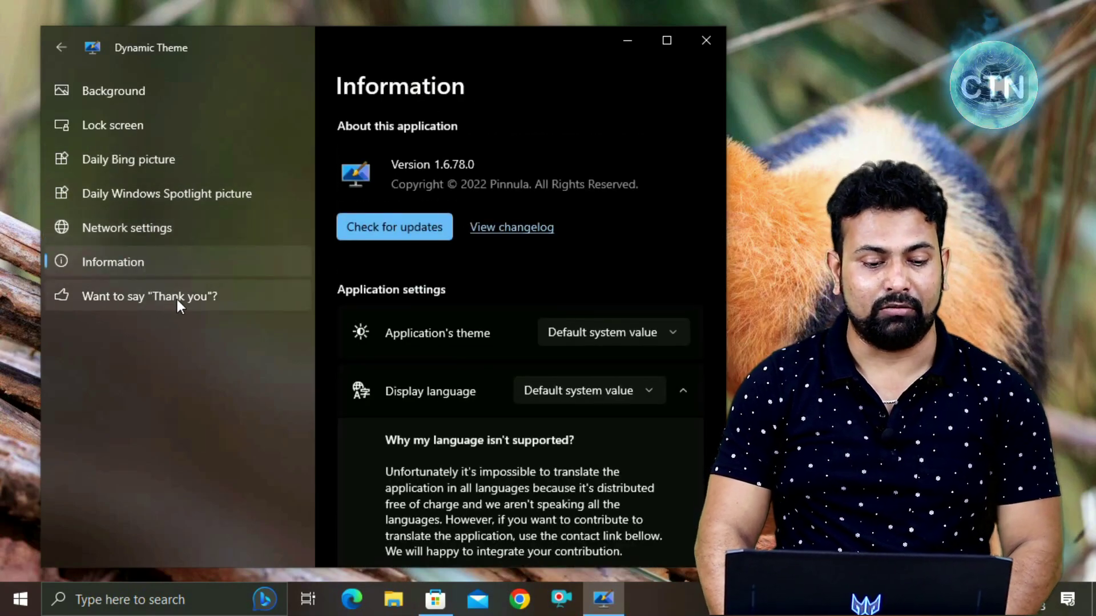
click(176, 297)
click(138, 94)
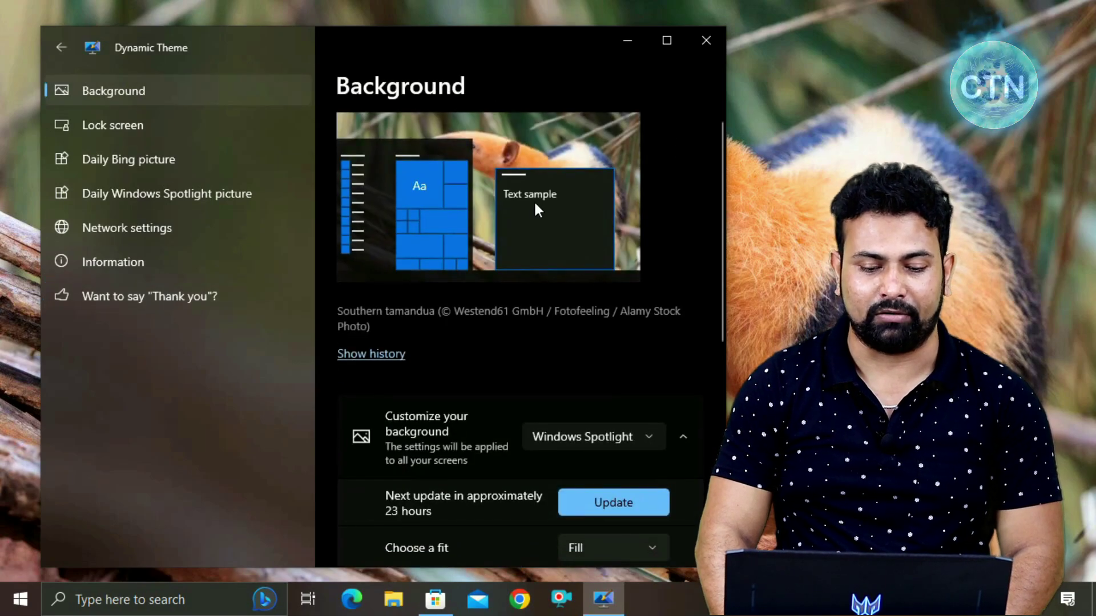
scroll(502, 354, down, 3)
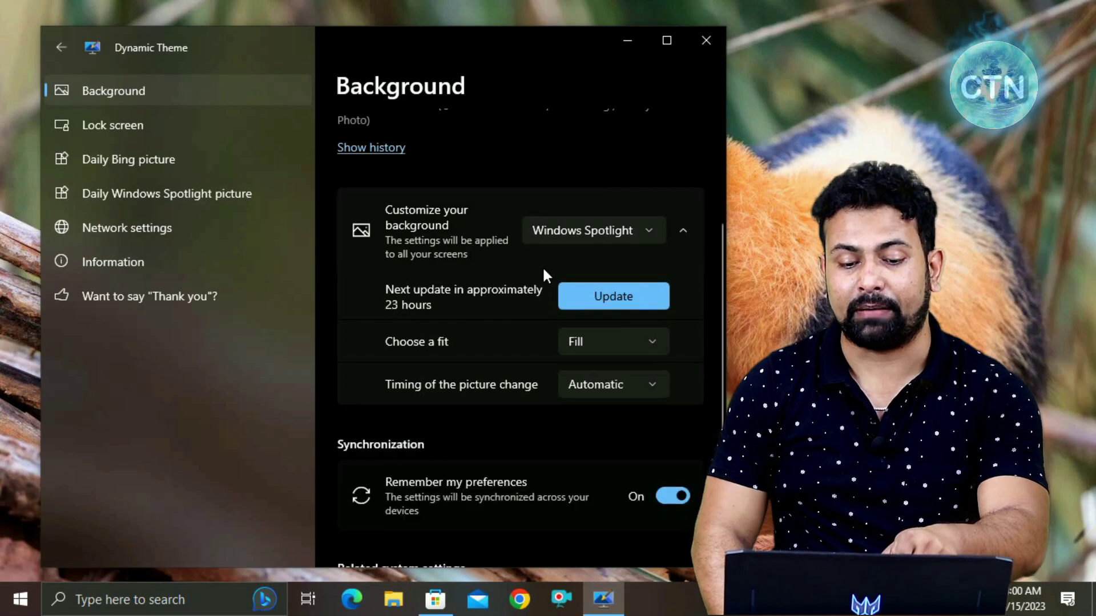
- Minimize Dynamic Theme to view the wallpaper, refresh the desktop, and bring the app back
click(634, 43)
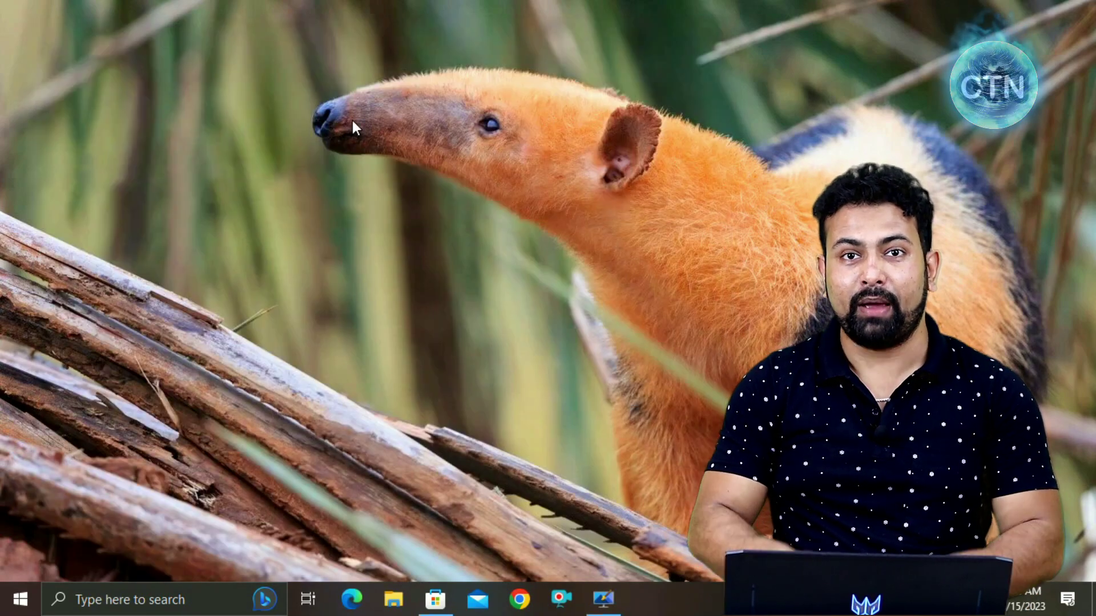
right_click(353, 121)
click(412, 173)
click(603, 599)
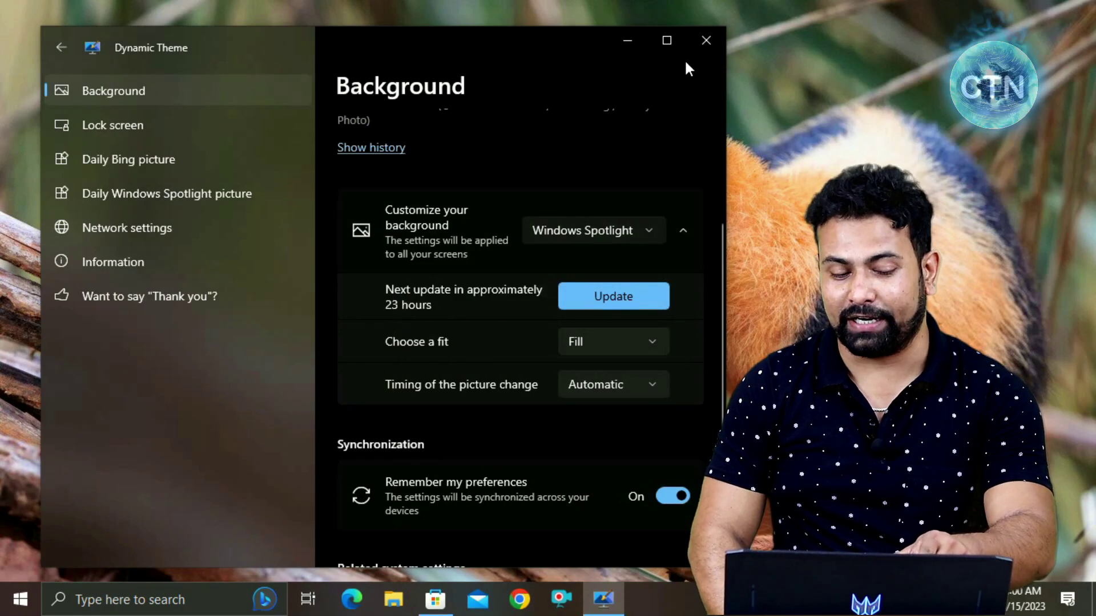
- Close Dynamic Theme and refresh the desktop twice
click(706, 40)
right_click(287, 104)
click(327, 153)
right_click(285, 121)
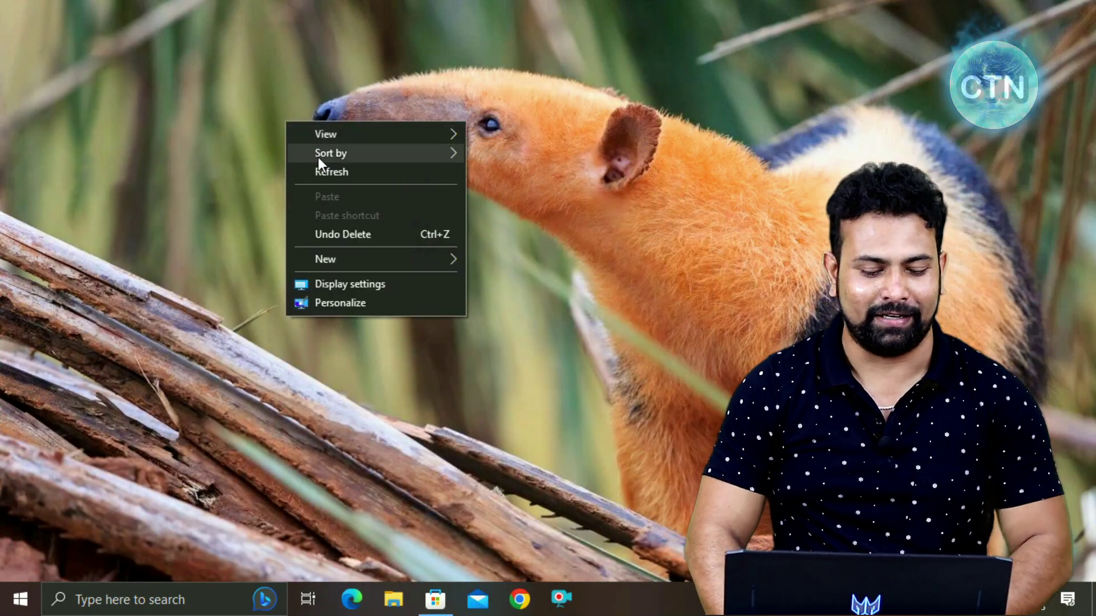
click(338, 170)
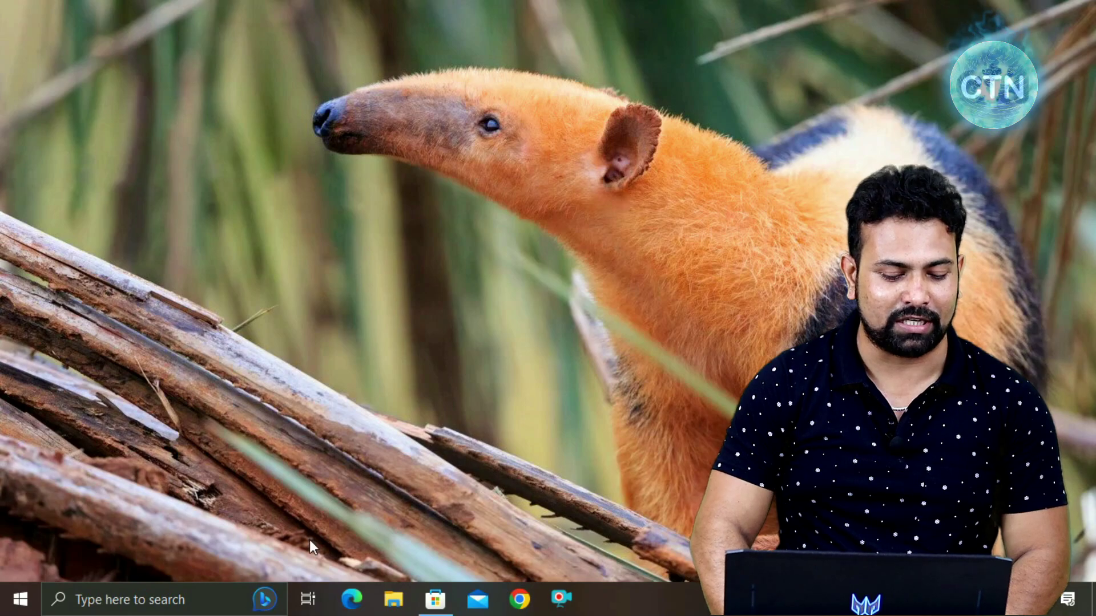
- Reopen Dynamic Theme from the recently added apps, check the available background sources, and close the app
click(19, 605)
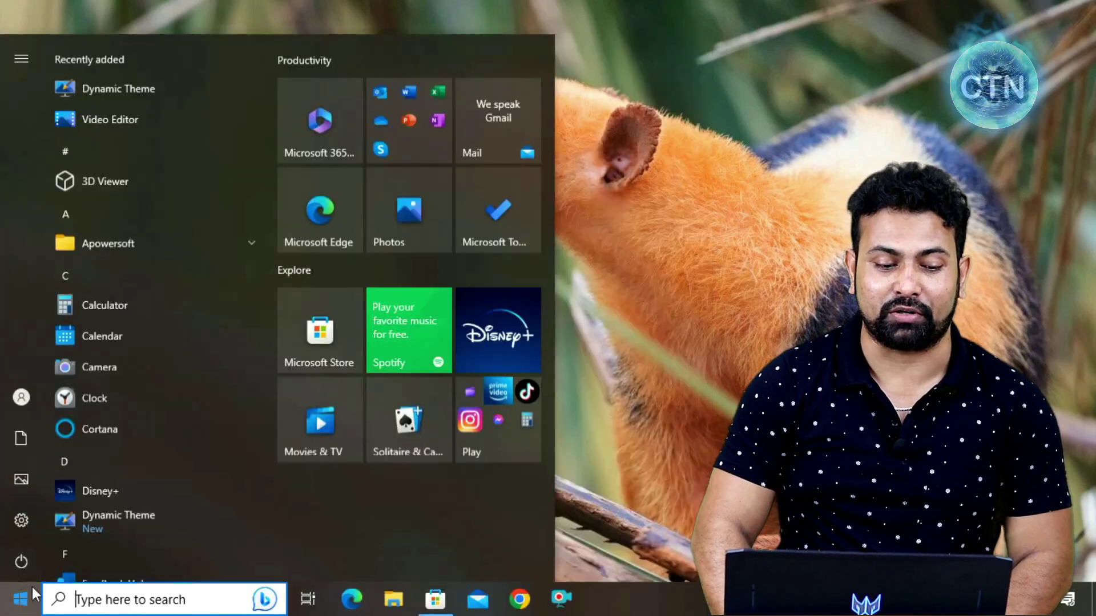
click(132, 87)
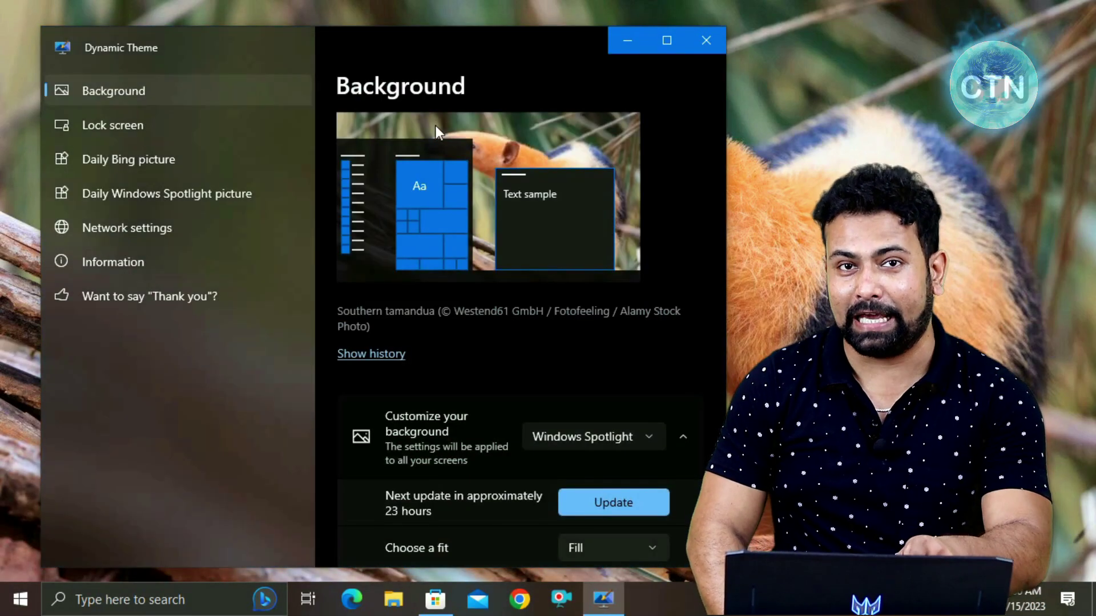
scroll(583, 382, down, 1)
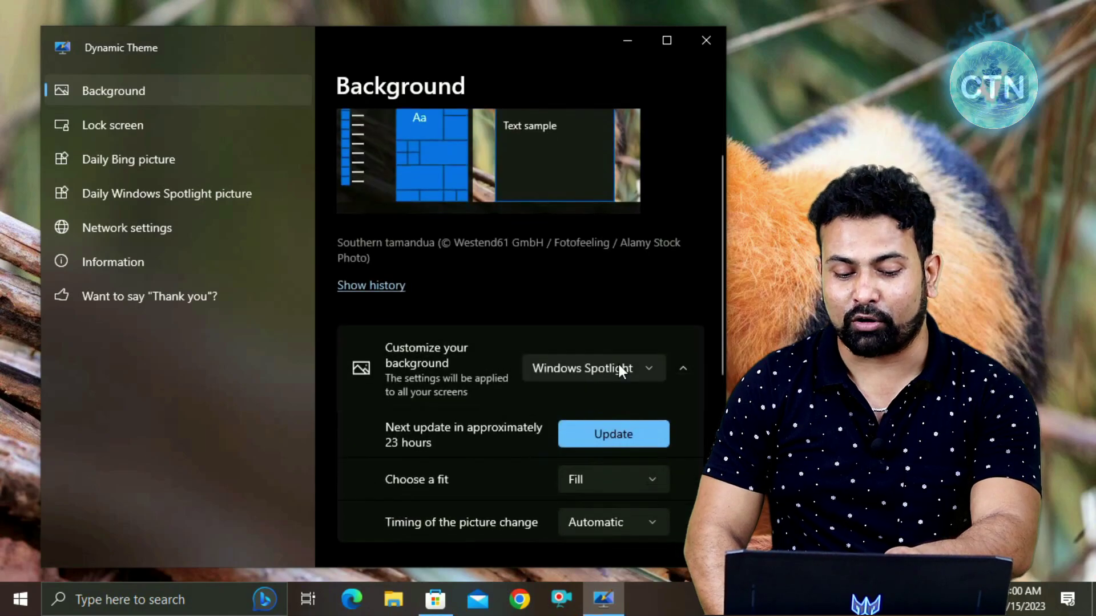
click(636, 366)
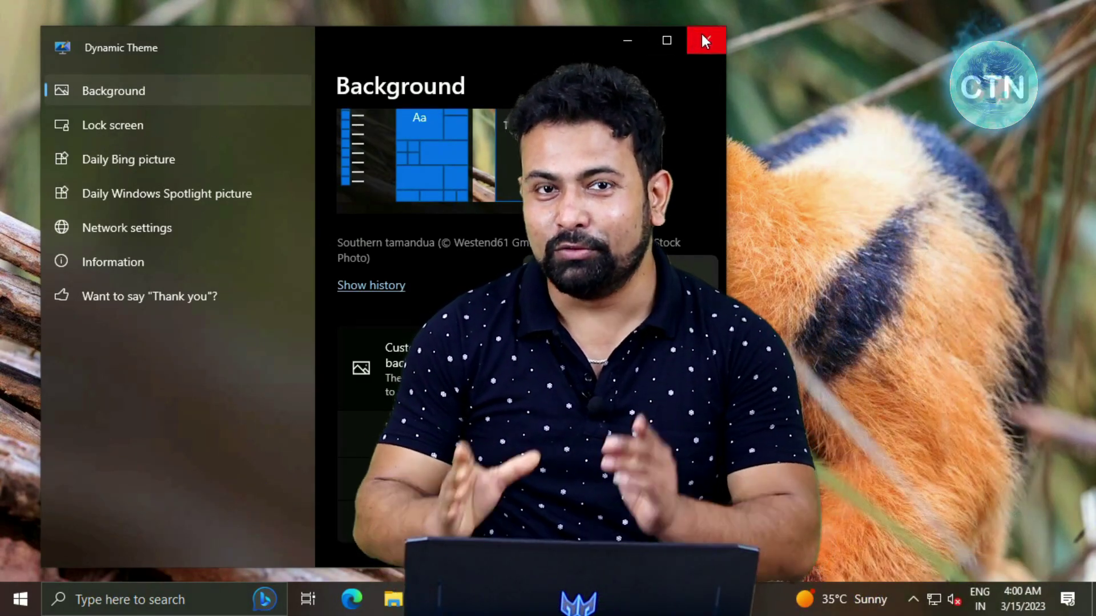
click(703, 37)
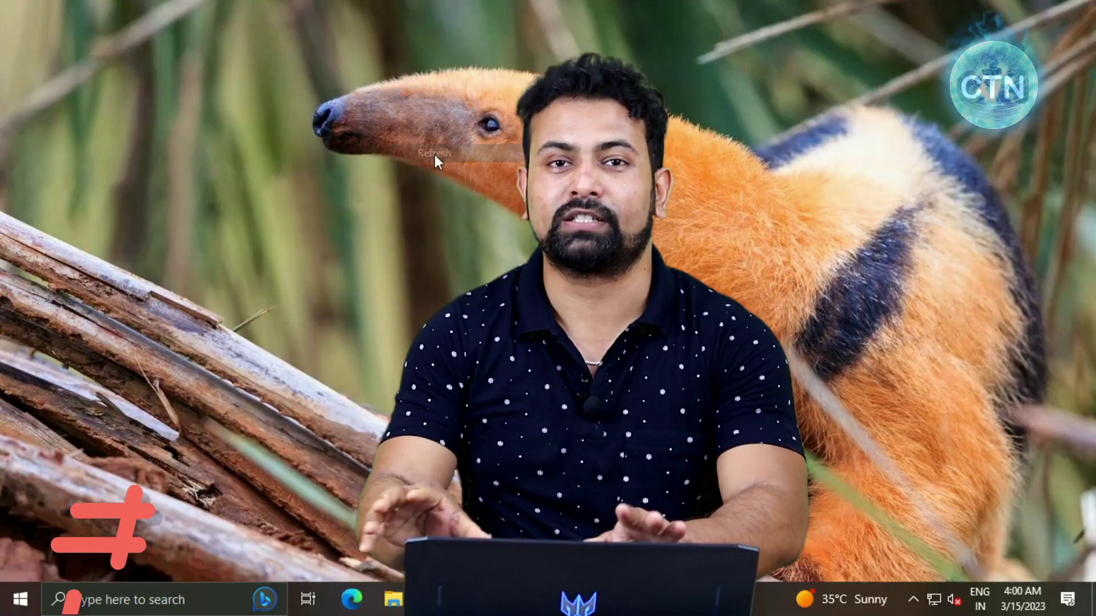
click(21, 600)
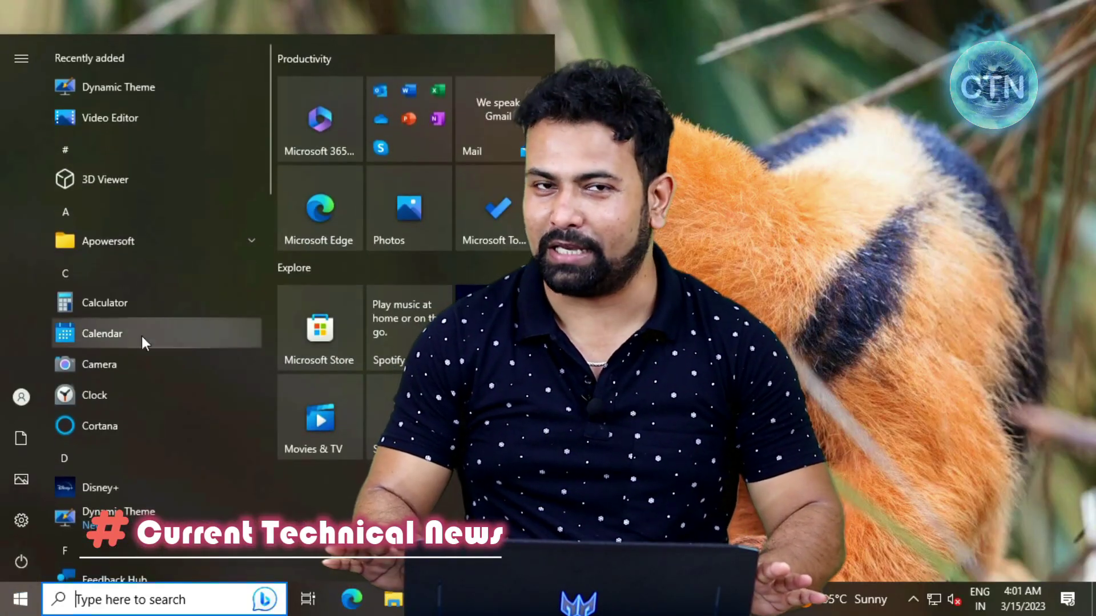
scroll(155, 371, down, 2)
scroll(154, 372, down, 1)
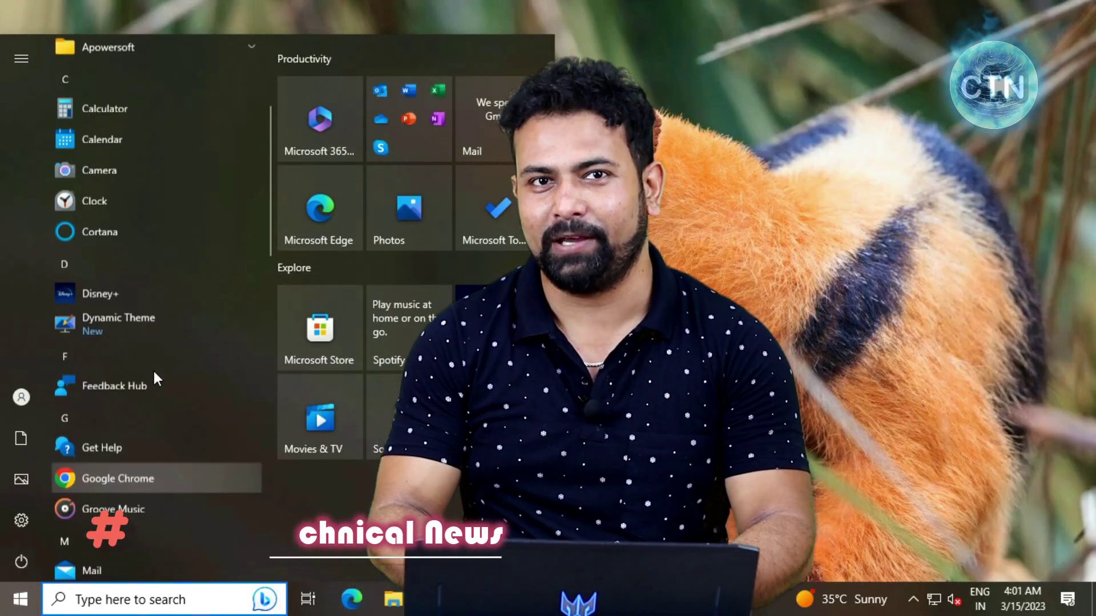
scroll(154, 377, up, 3)
key(Escape)
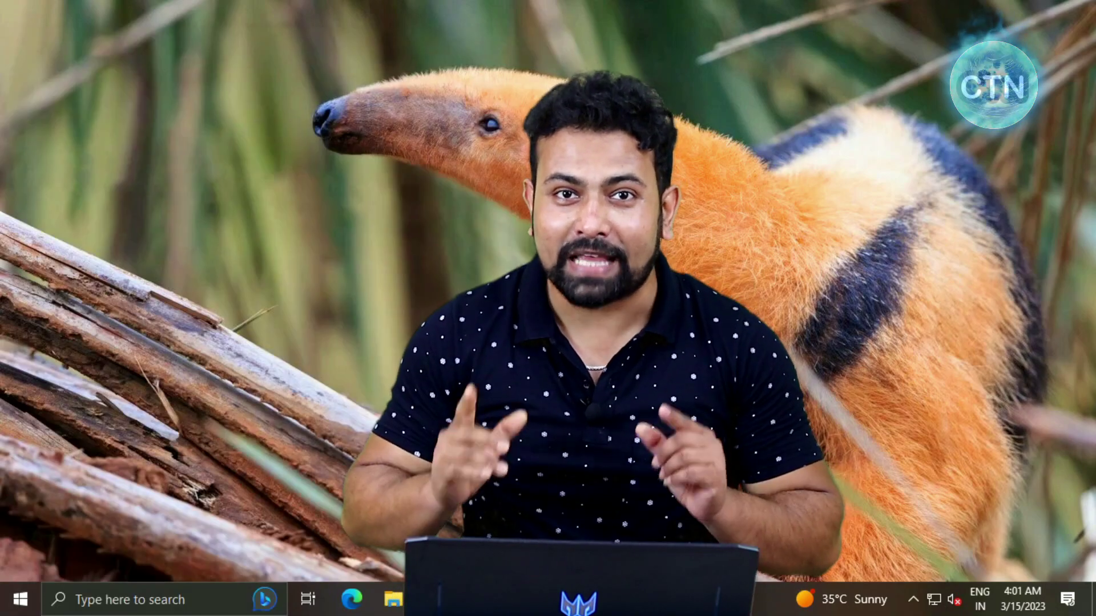